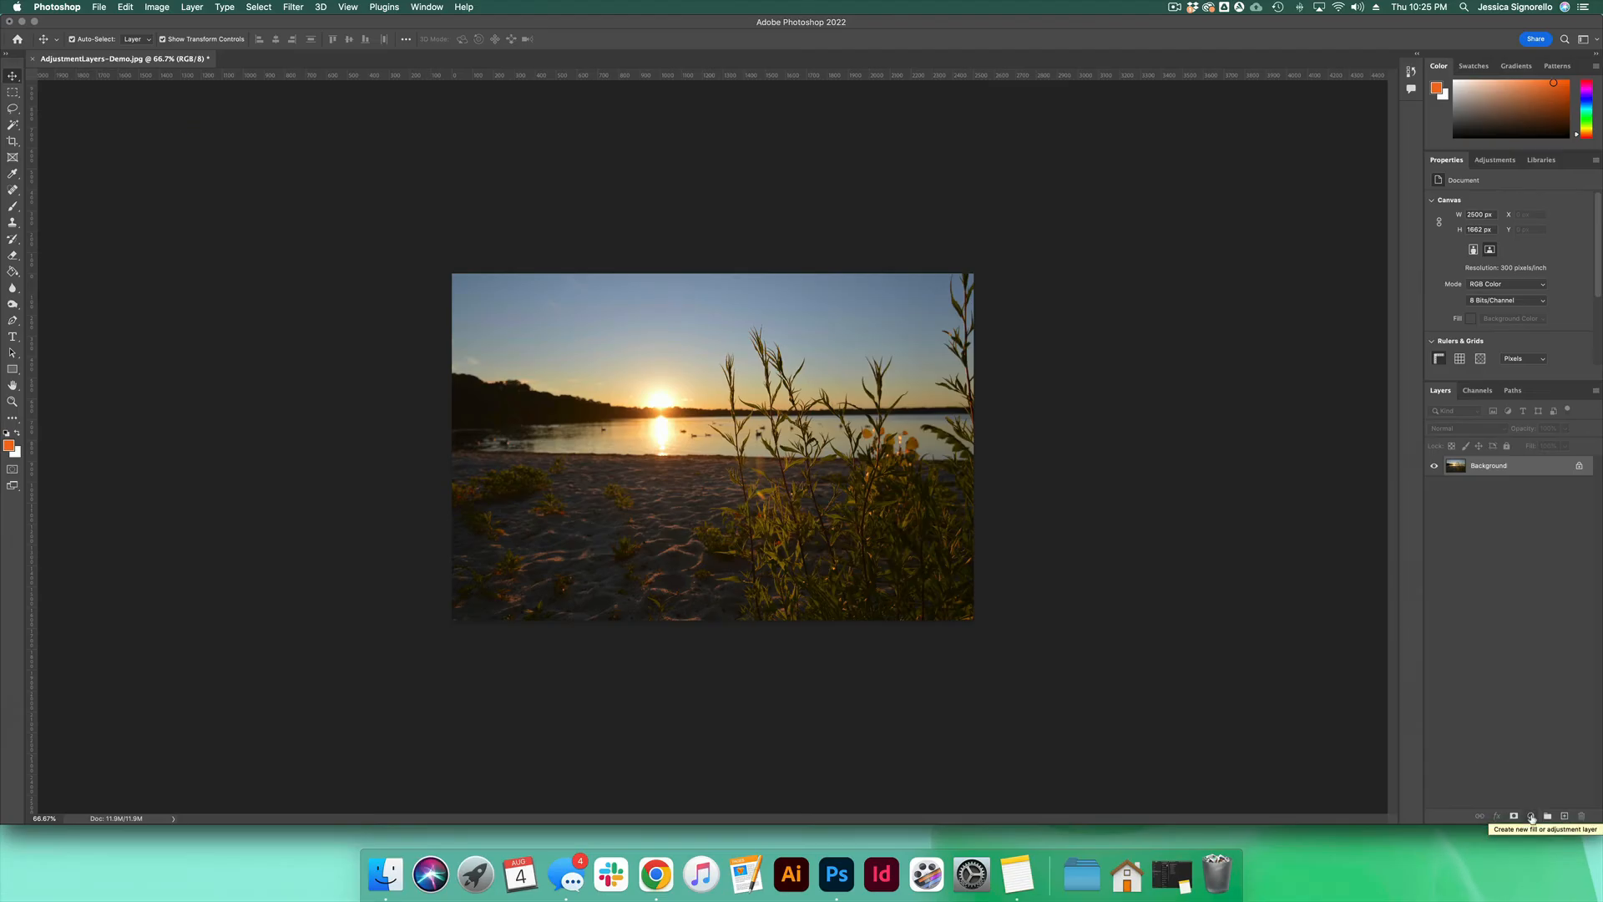
Step: Add a Brightness/Contrast adjustment layer above the photo with brightness 3 and contrast 28
click(1529, 815)
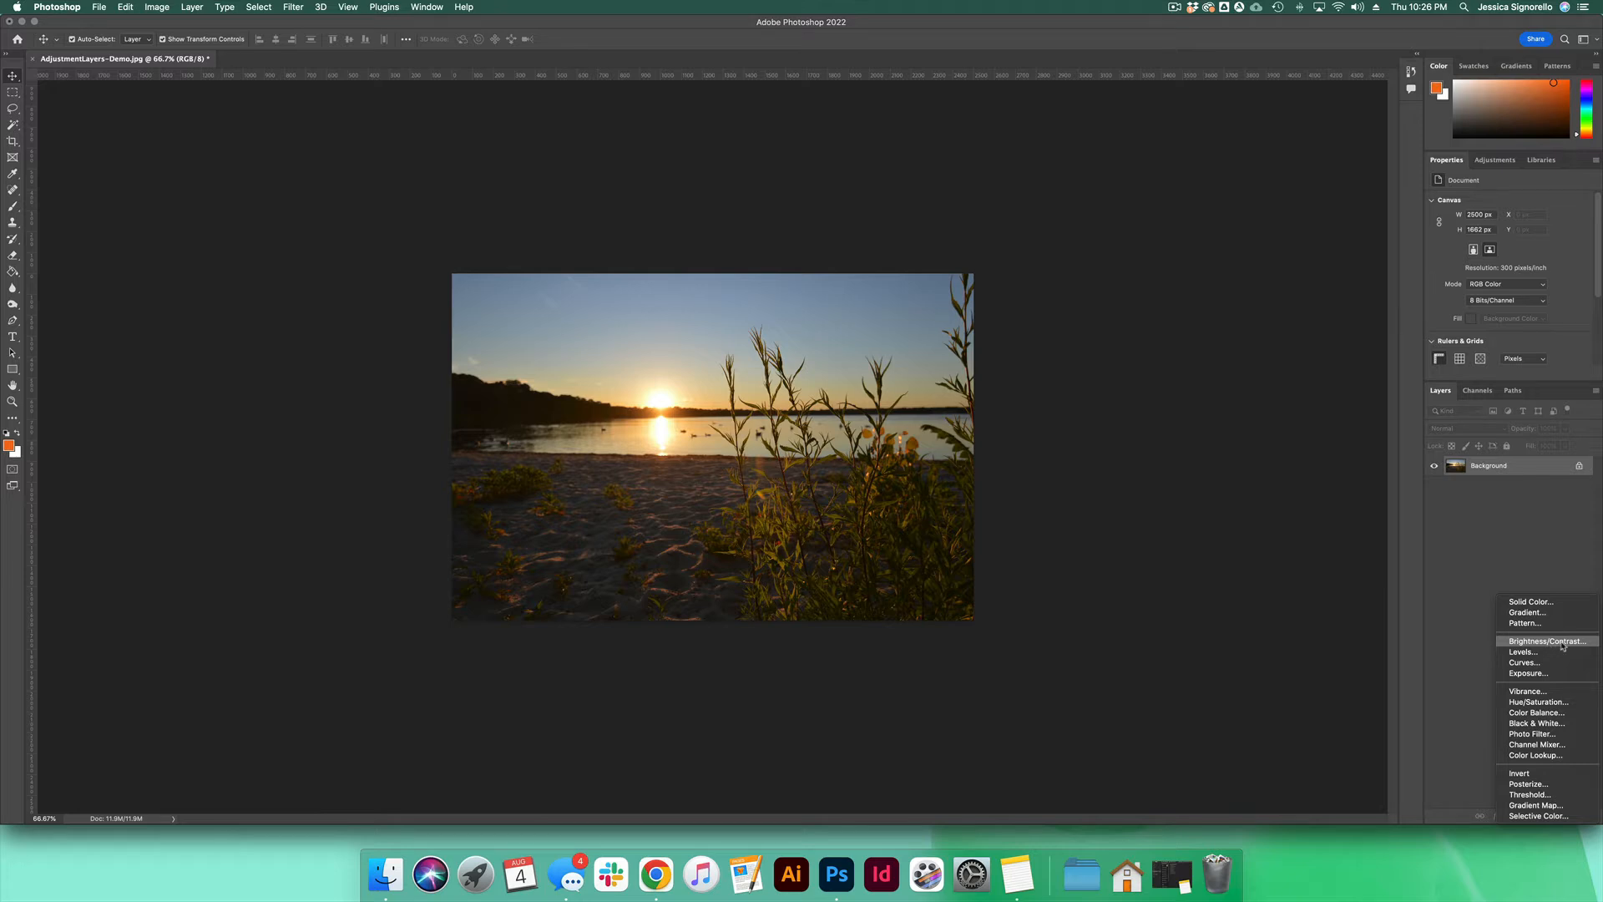
click(1562, 643)
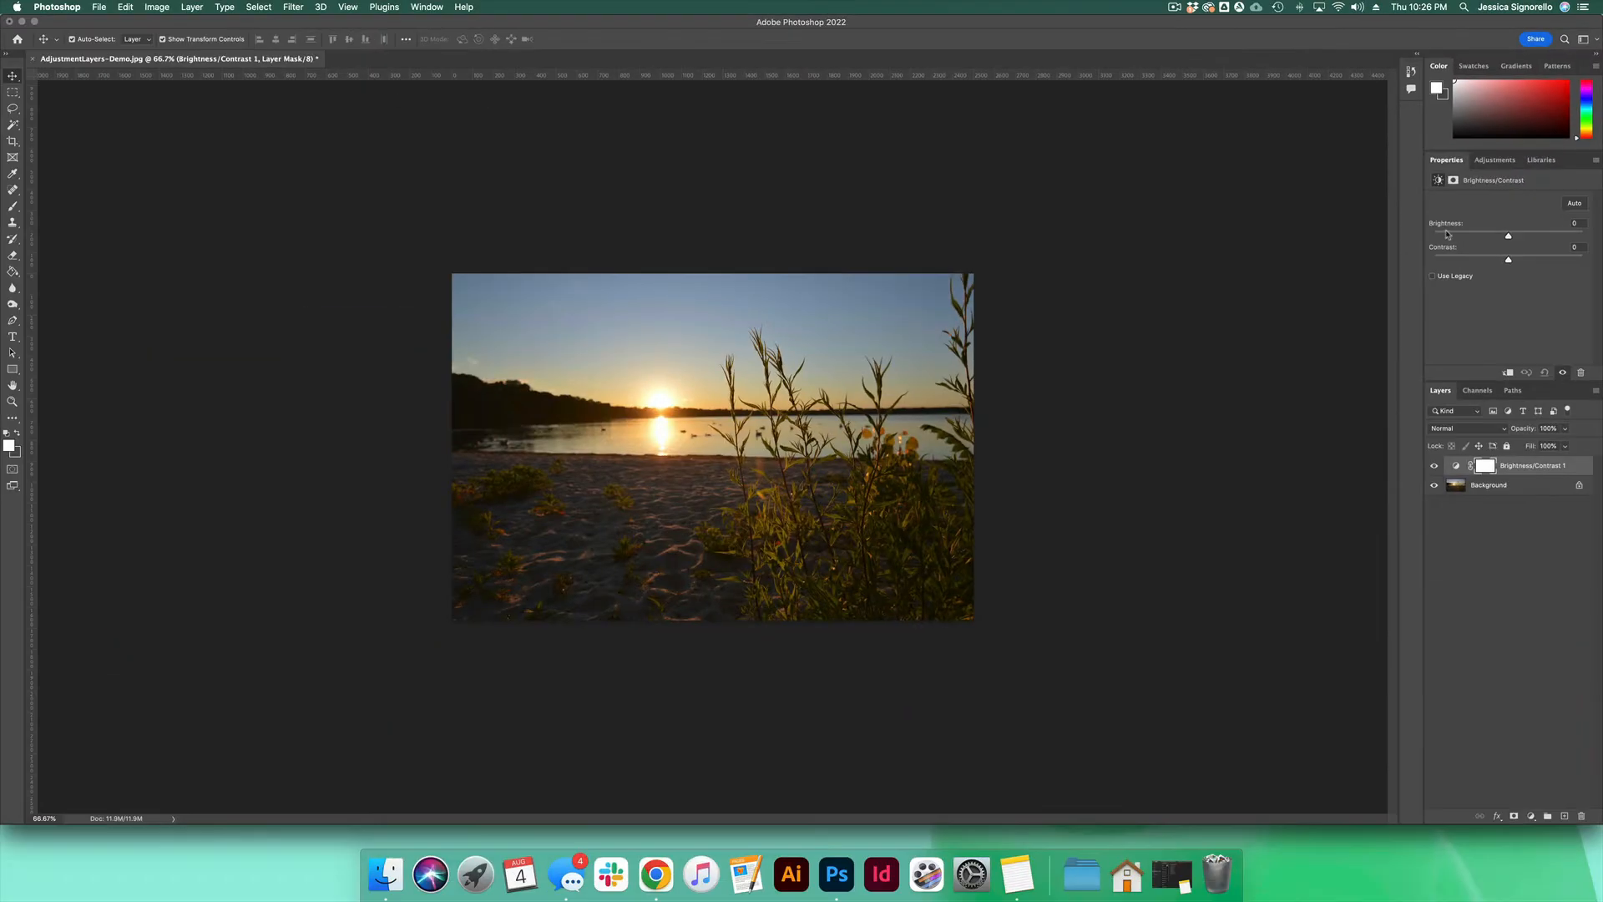
drag(643, 346, 690, 346)
mouse_move(1458, 228)
mouse_down()
mouse_move(1490, 228)
mouse_move(1442, 229)
mouse_move(1490, 231)
mouse_move(1449, 235)
mouse_up()
drag(1508, 262, 1536, 259)
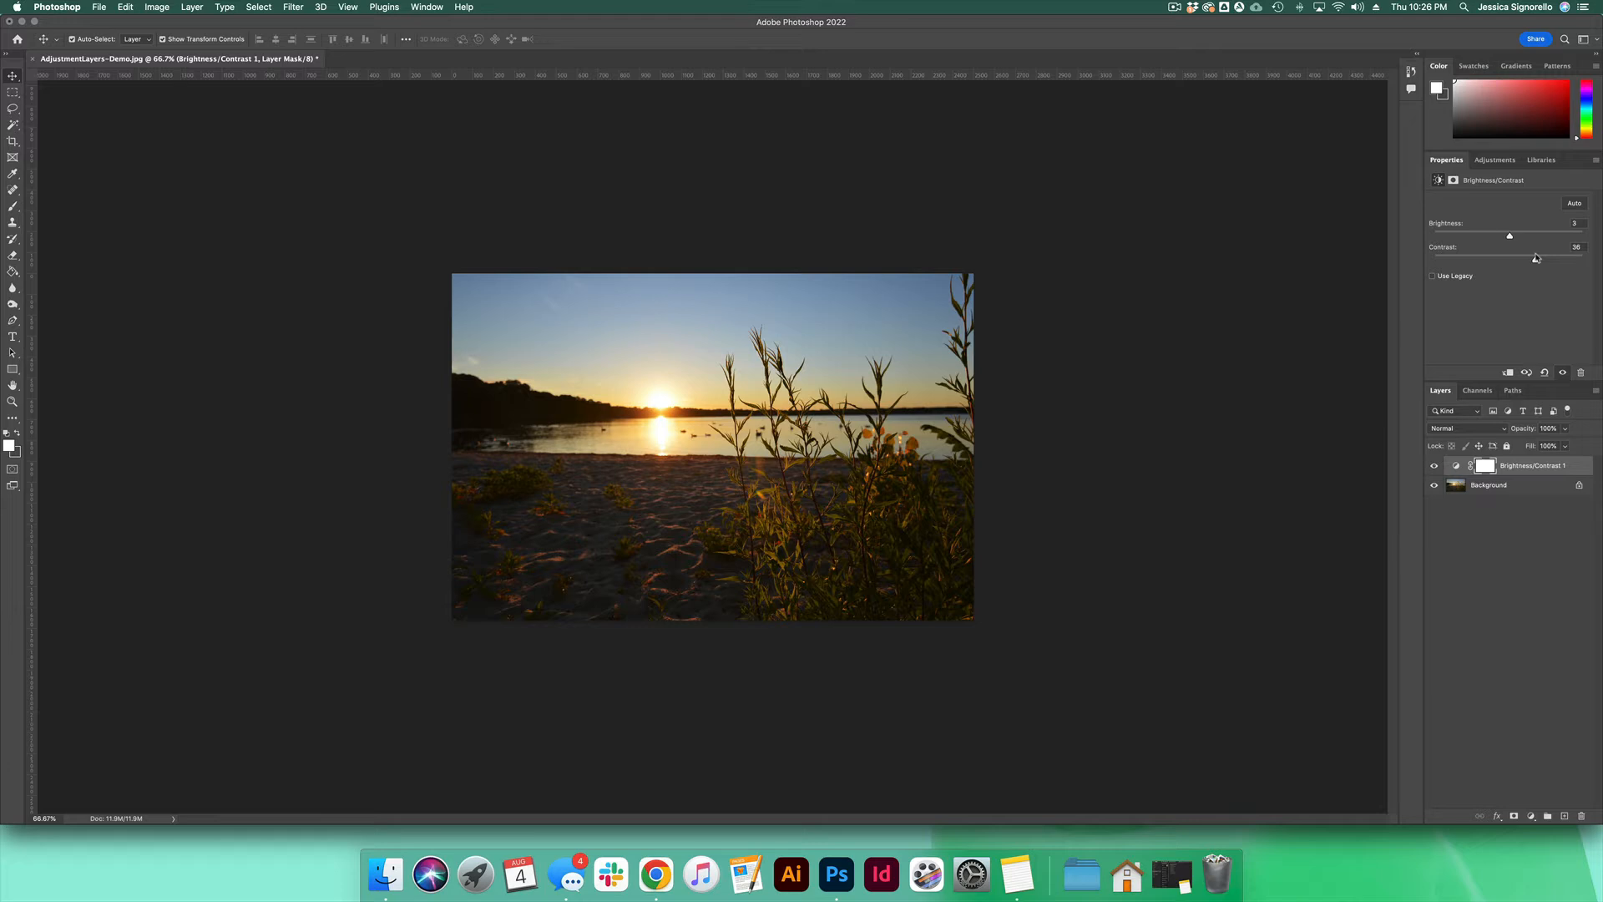
mouse_move(1536, 259)
mouse_down()
mouse_move(1555, 260)
mouse_move(1529, 260)
mouse_up()
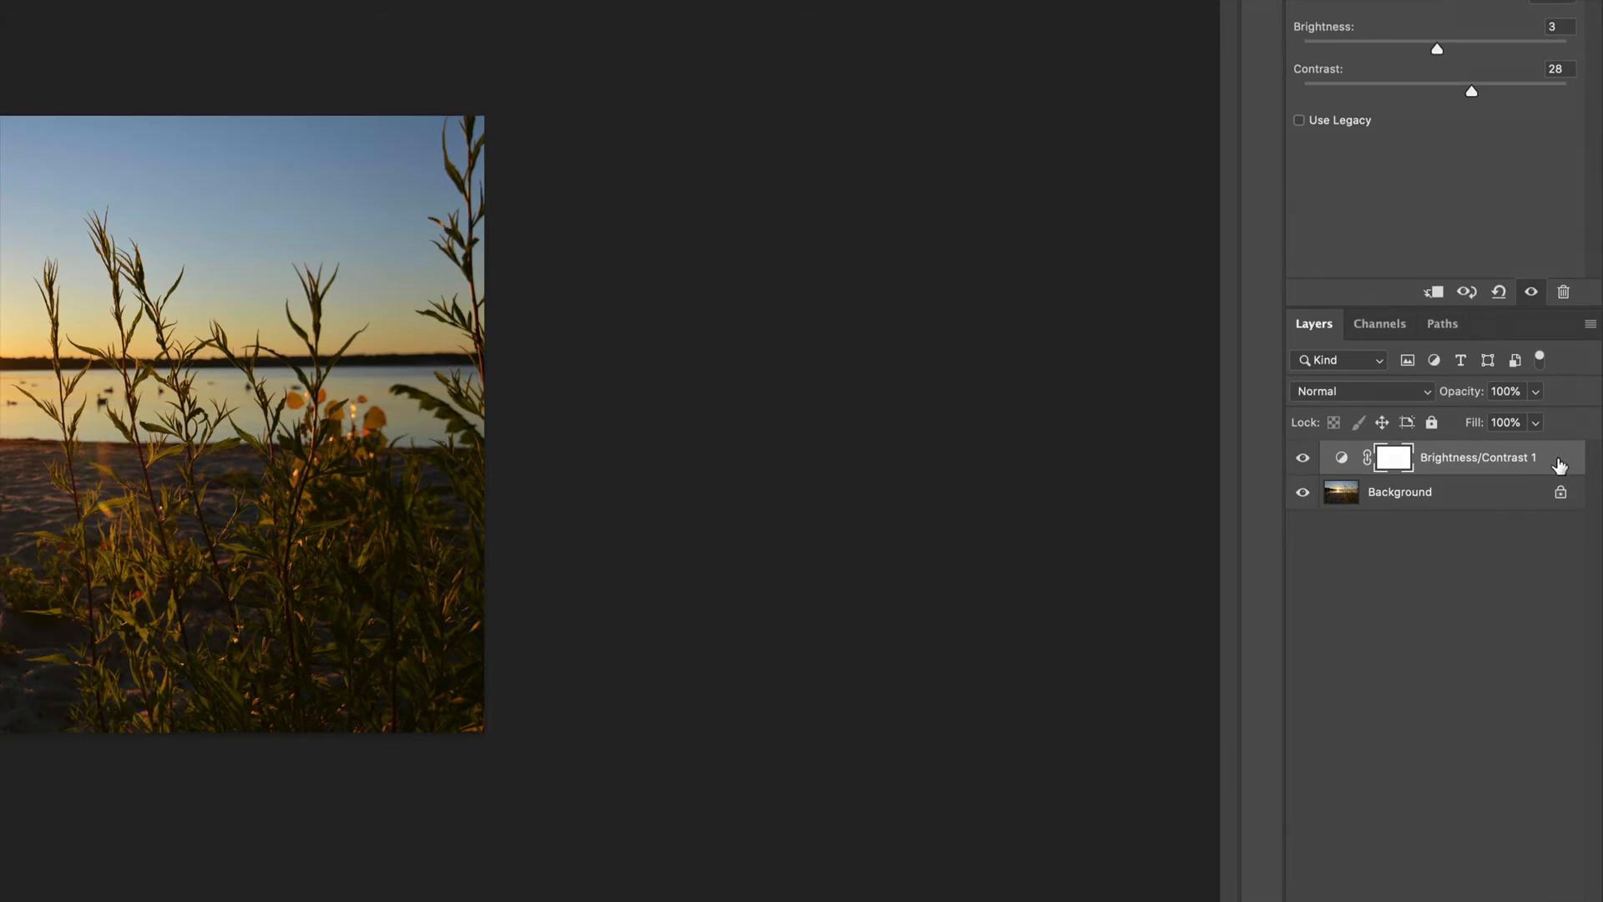
Step: Undo and redo the last contrast change, and hide the Brightness/Contrast layer
key(ctrl+z)
key(ctrl+shift+z)
click(1302, 458)
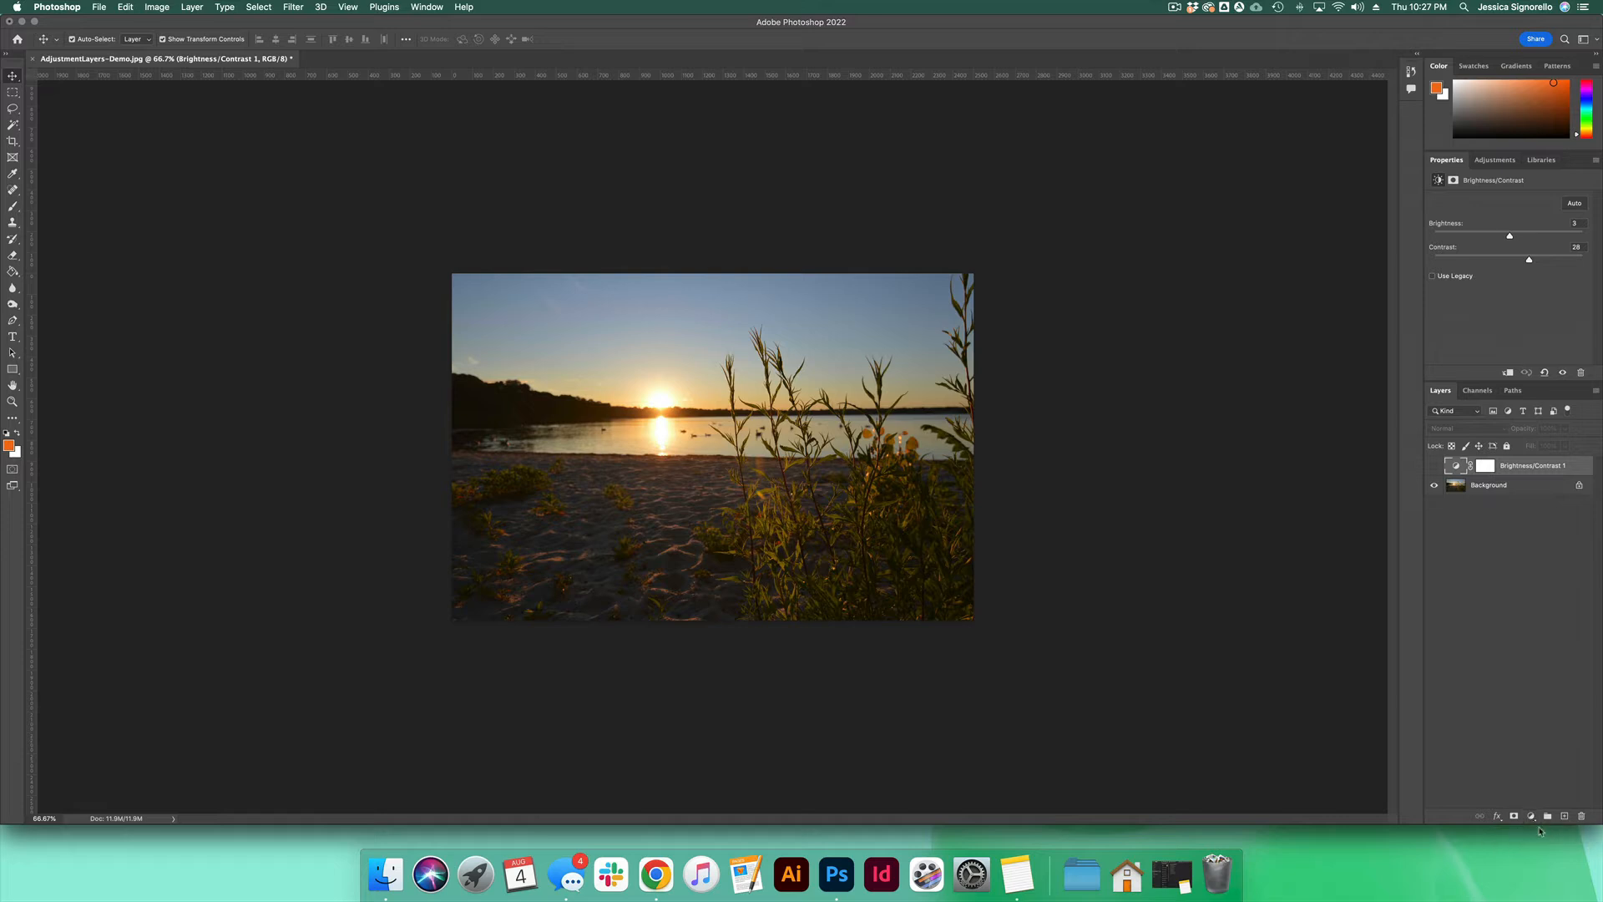
Step: Add a Curves adjustment layer with a custom curve that lifts the shadows and lowers the highlights, and hide the layer
click(1530, 816)
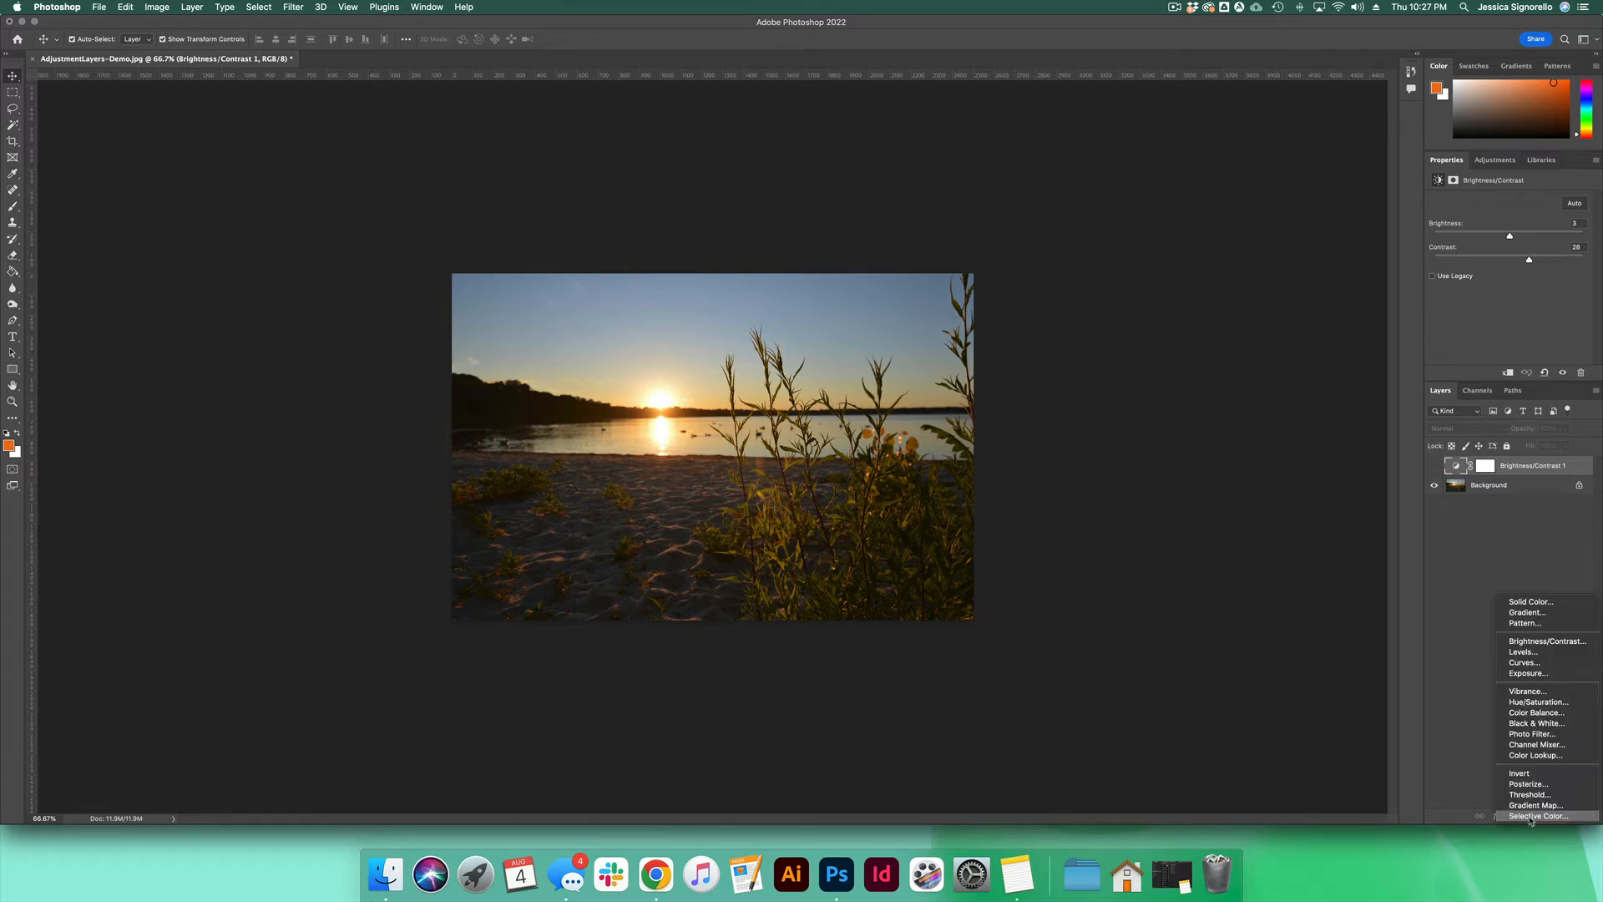
click(1543, 665)
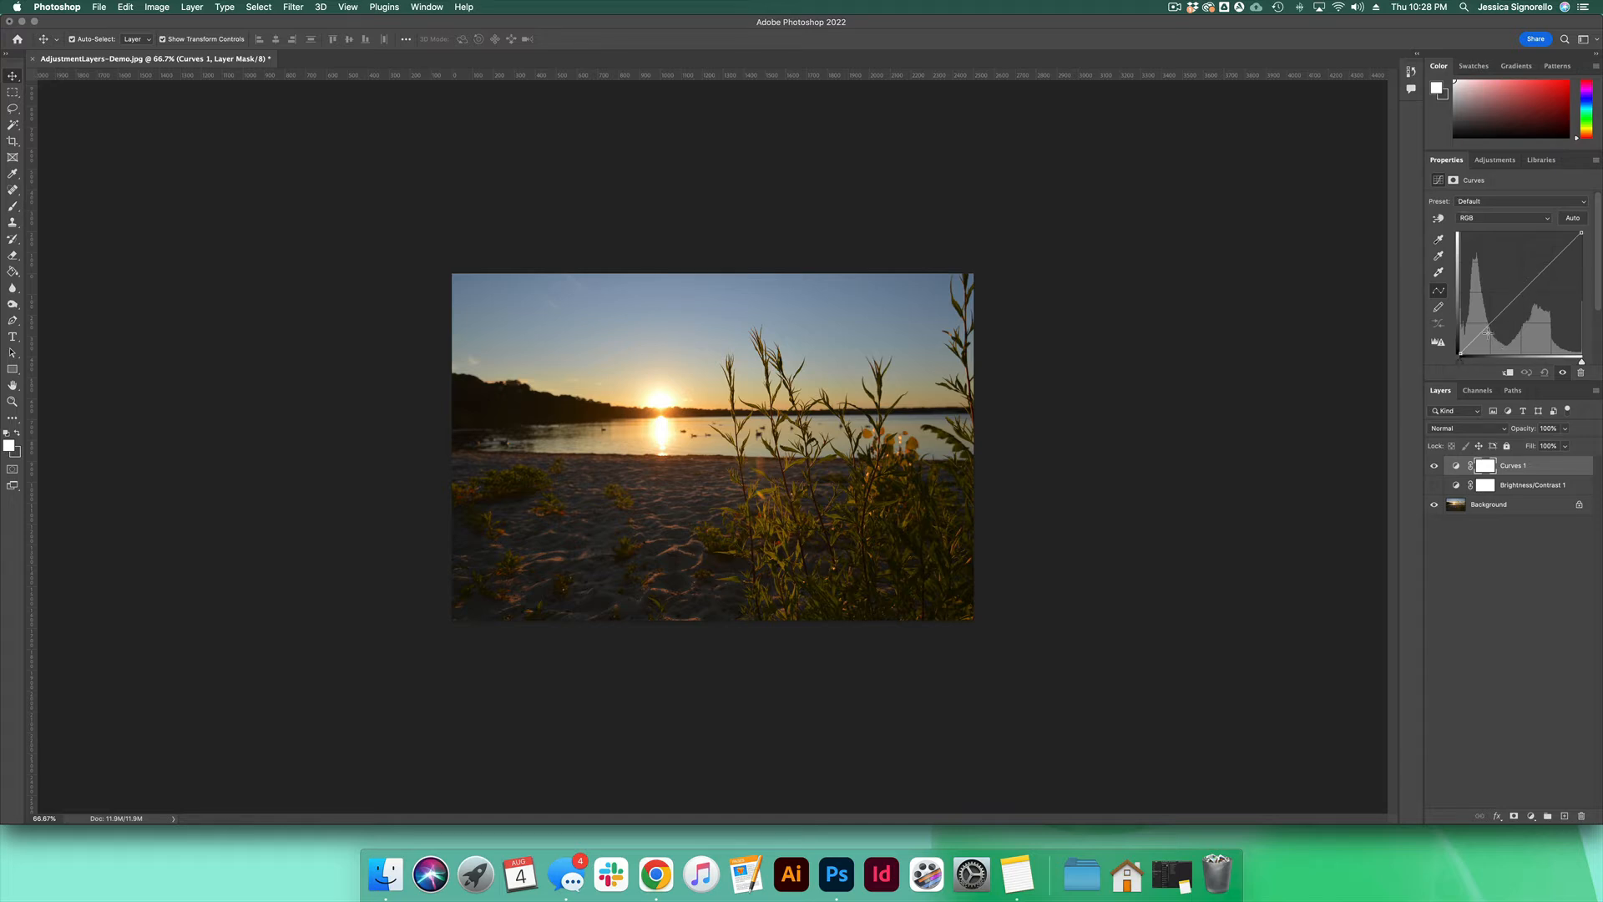
click(1522, 290)
mouse_move(1523, 292)
mouse_down()
mouse_move(1514, 273)
mouse_move(1516, 294)
mouse_move(1548, 278)
mouse_move(1501, 302)
mouse_up()
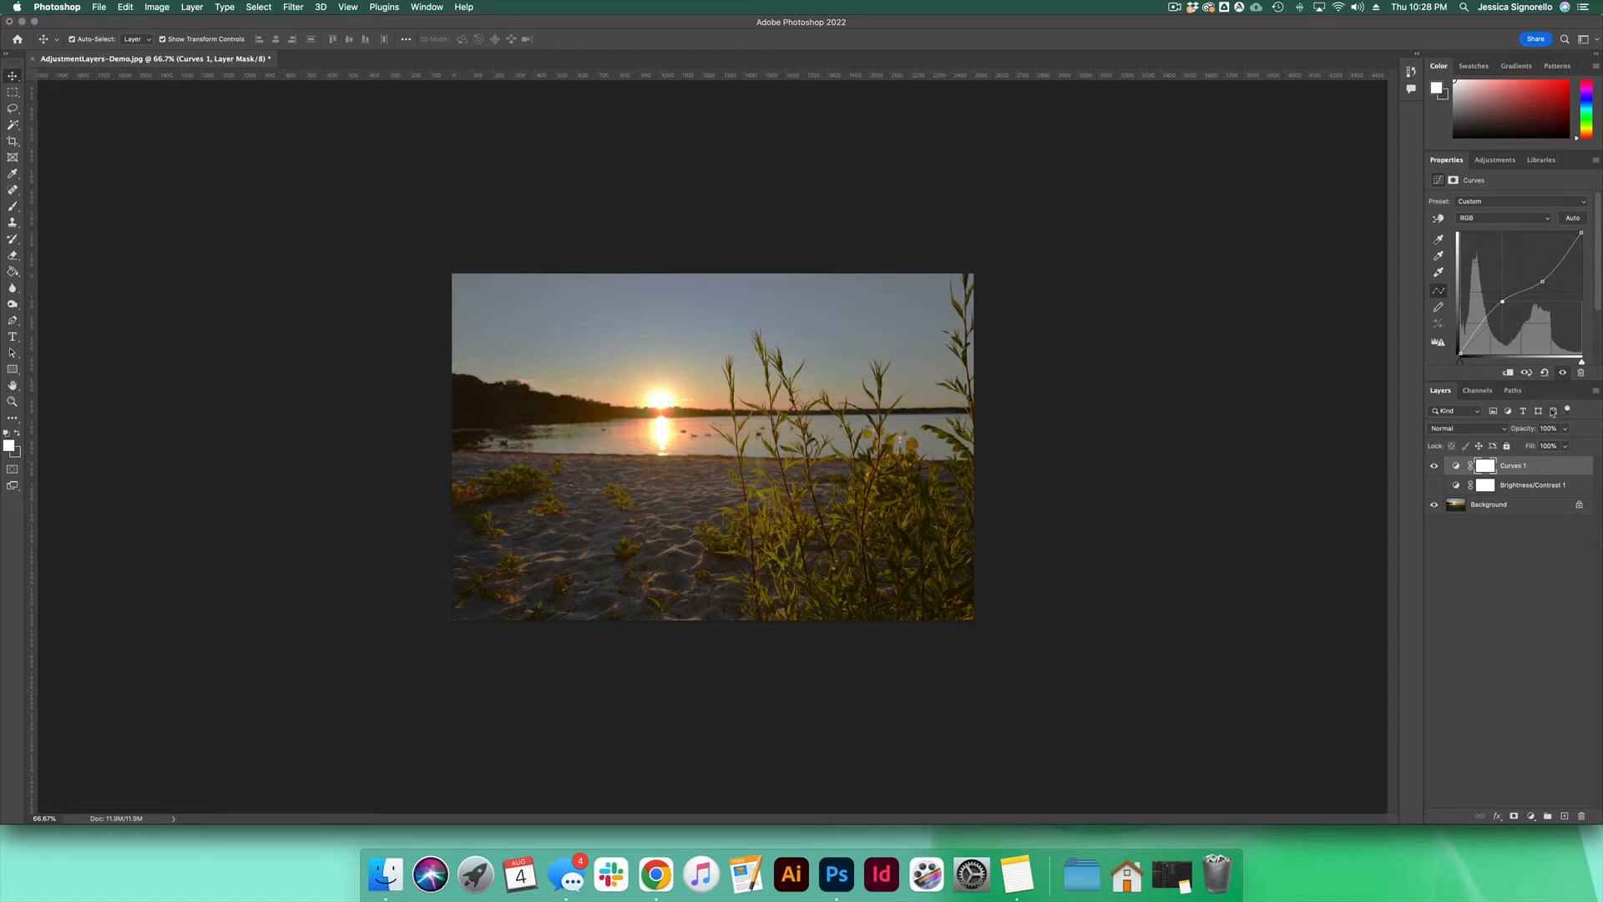
click(1434, 465)
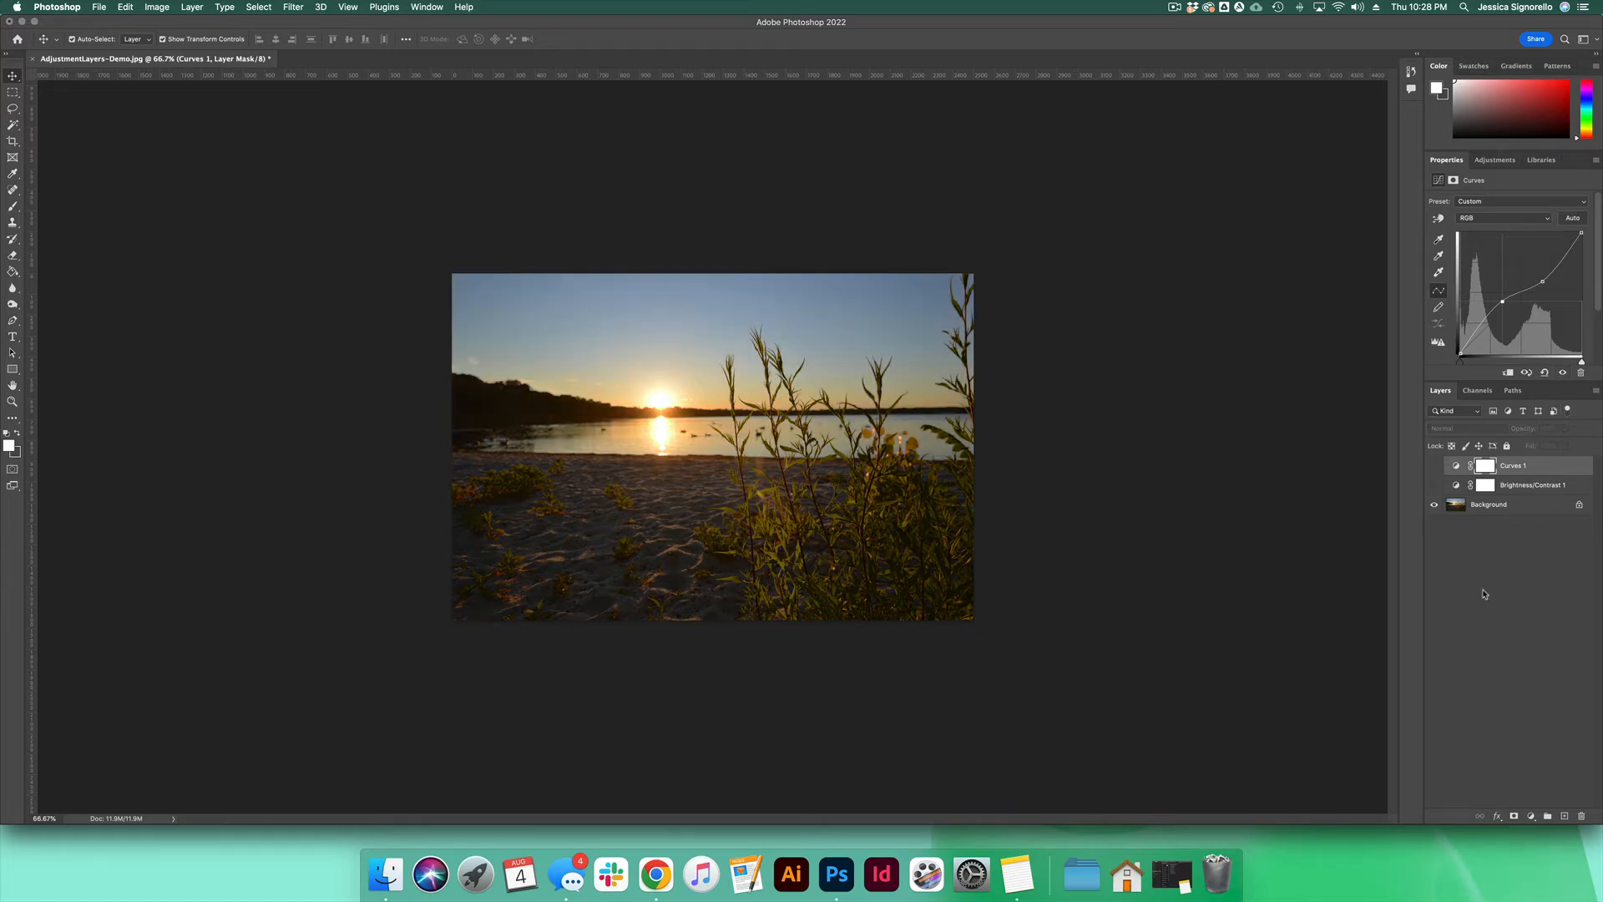
Step: Add a Vibrance adjustment layer and try its vibrance setting, leaving the value at 0
click(1531, 816)
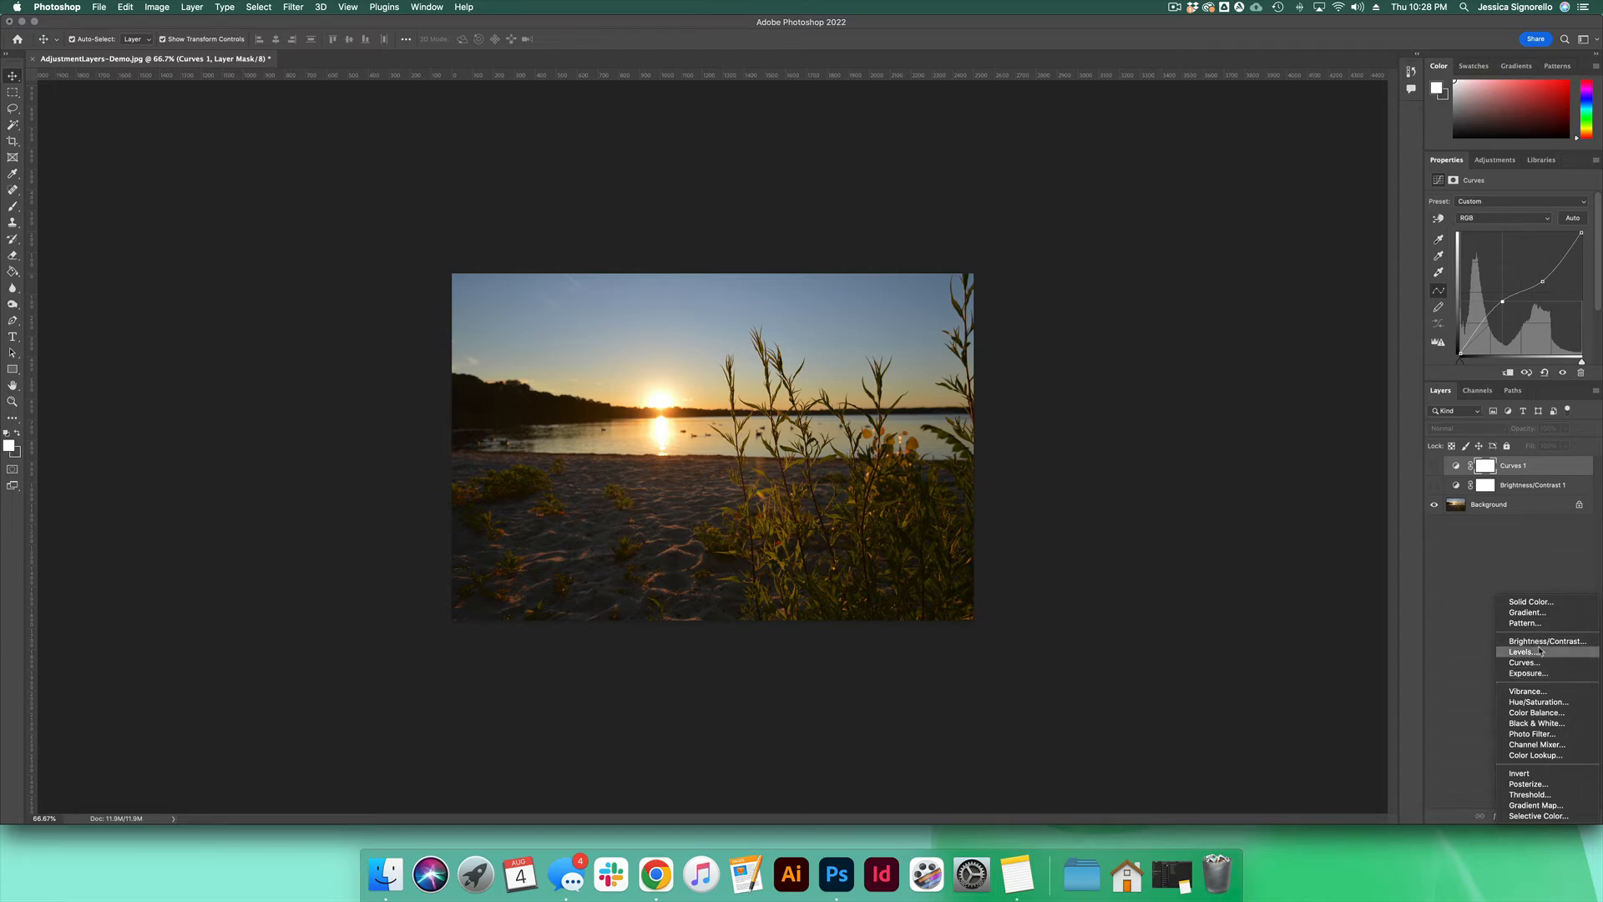
click(1548, 693)
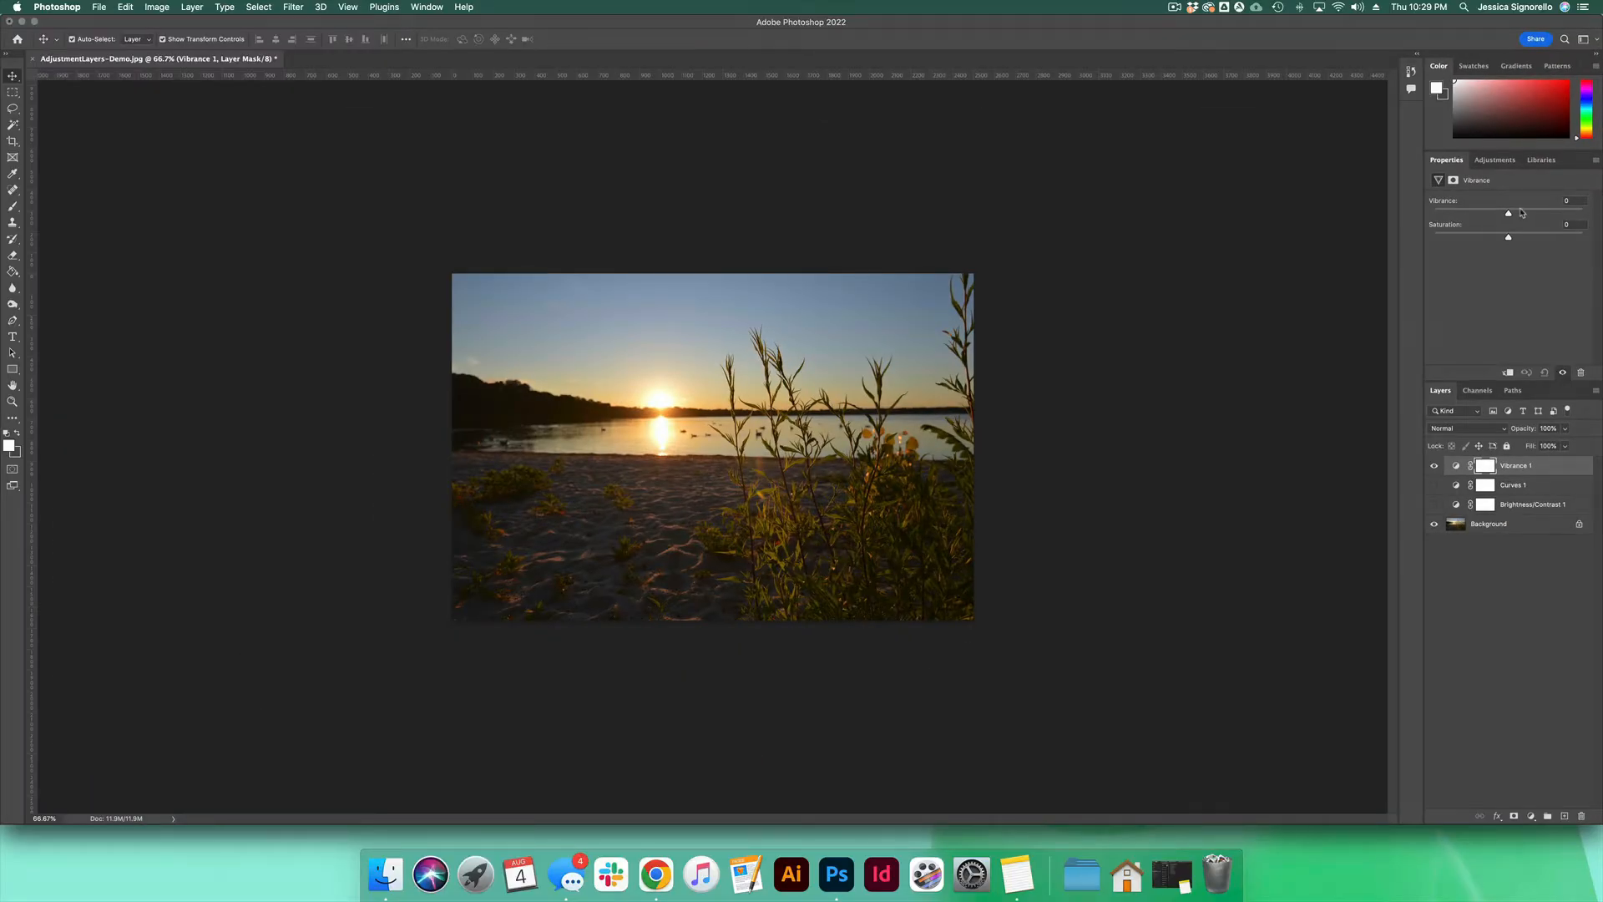
mouse_move(1508, 213)
mouse_down()
mouse_move(1584, 214)
mouse_move(1507, 222)
mouse_up()
Step: Test the Vibrance layer's saturation at +100, return it to 0, and hide the layer
drag(1508, 240, 1594, 240)
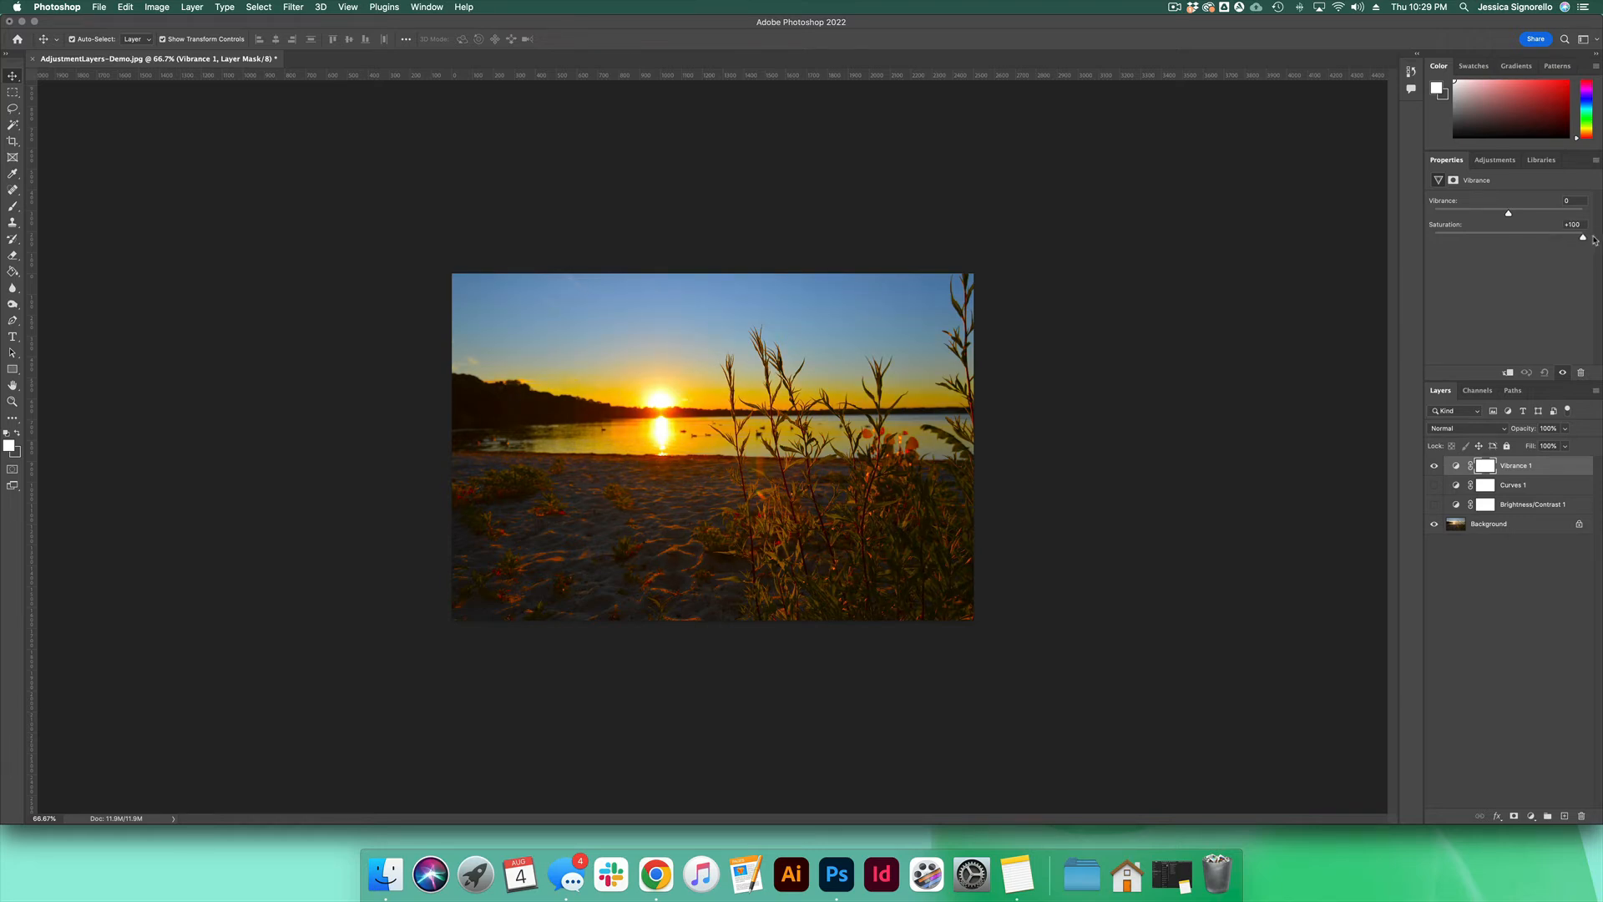
mouse_move(1594, 239)
mouse_down()
mouse_move(1524, 245)
mouse_move(1597, 236)
mouse_up()
drag(1572, 241, 1509, 243)
click(1436, 467)
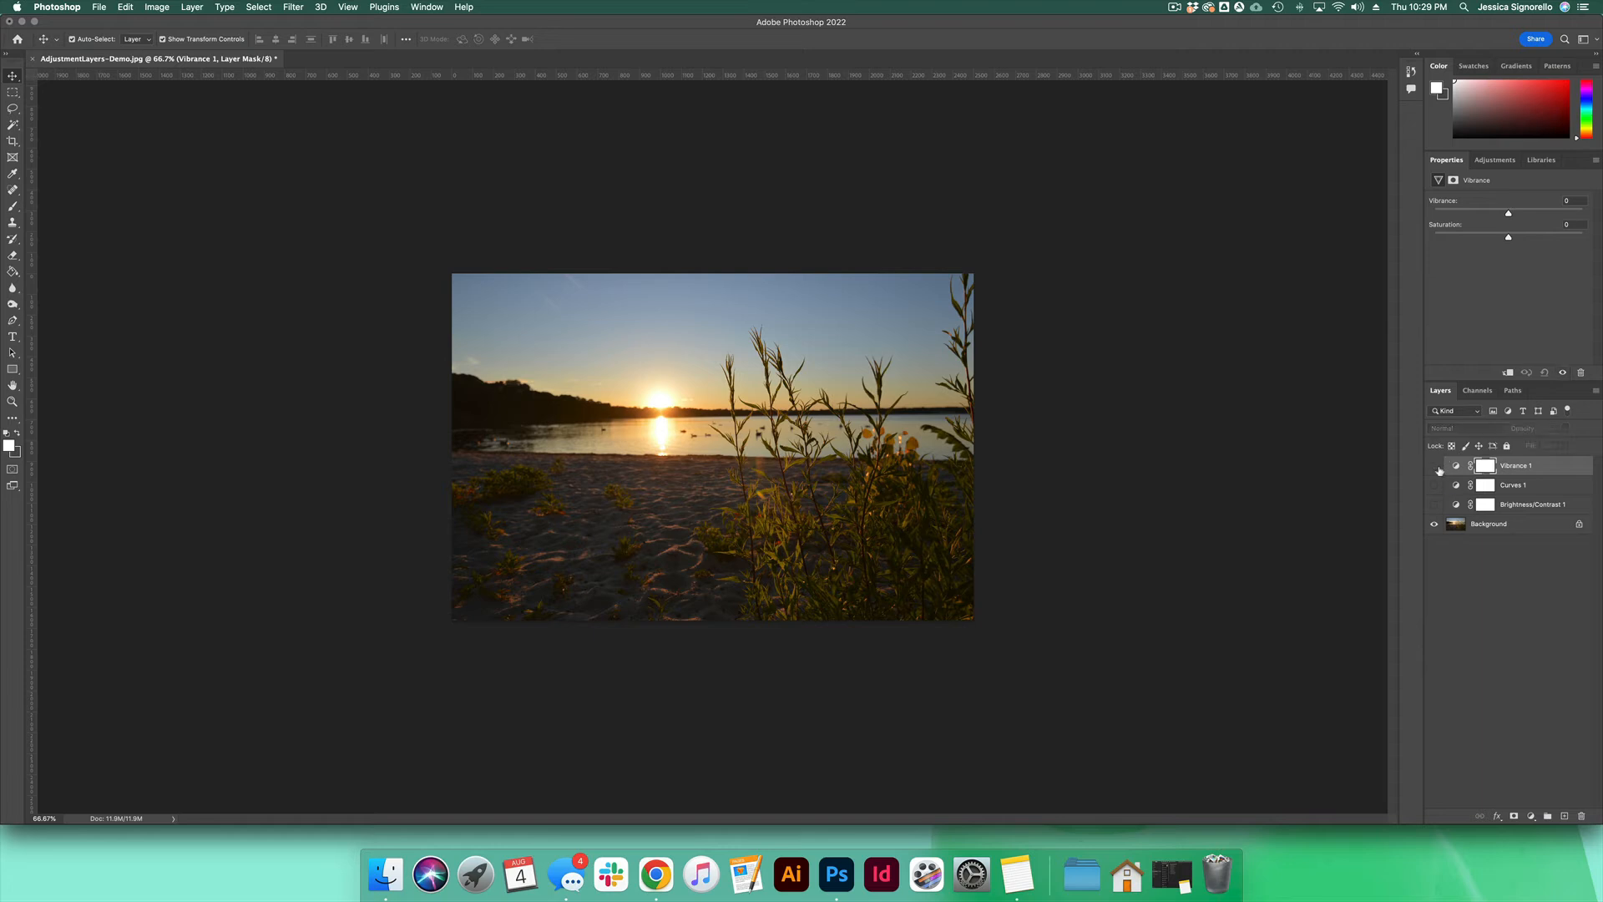
Step: Add a Hue/Saturation adjustment layer, test its hue and maximum saturation, and settle on a saturation of +15
click(1532, 817)
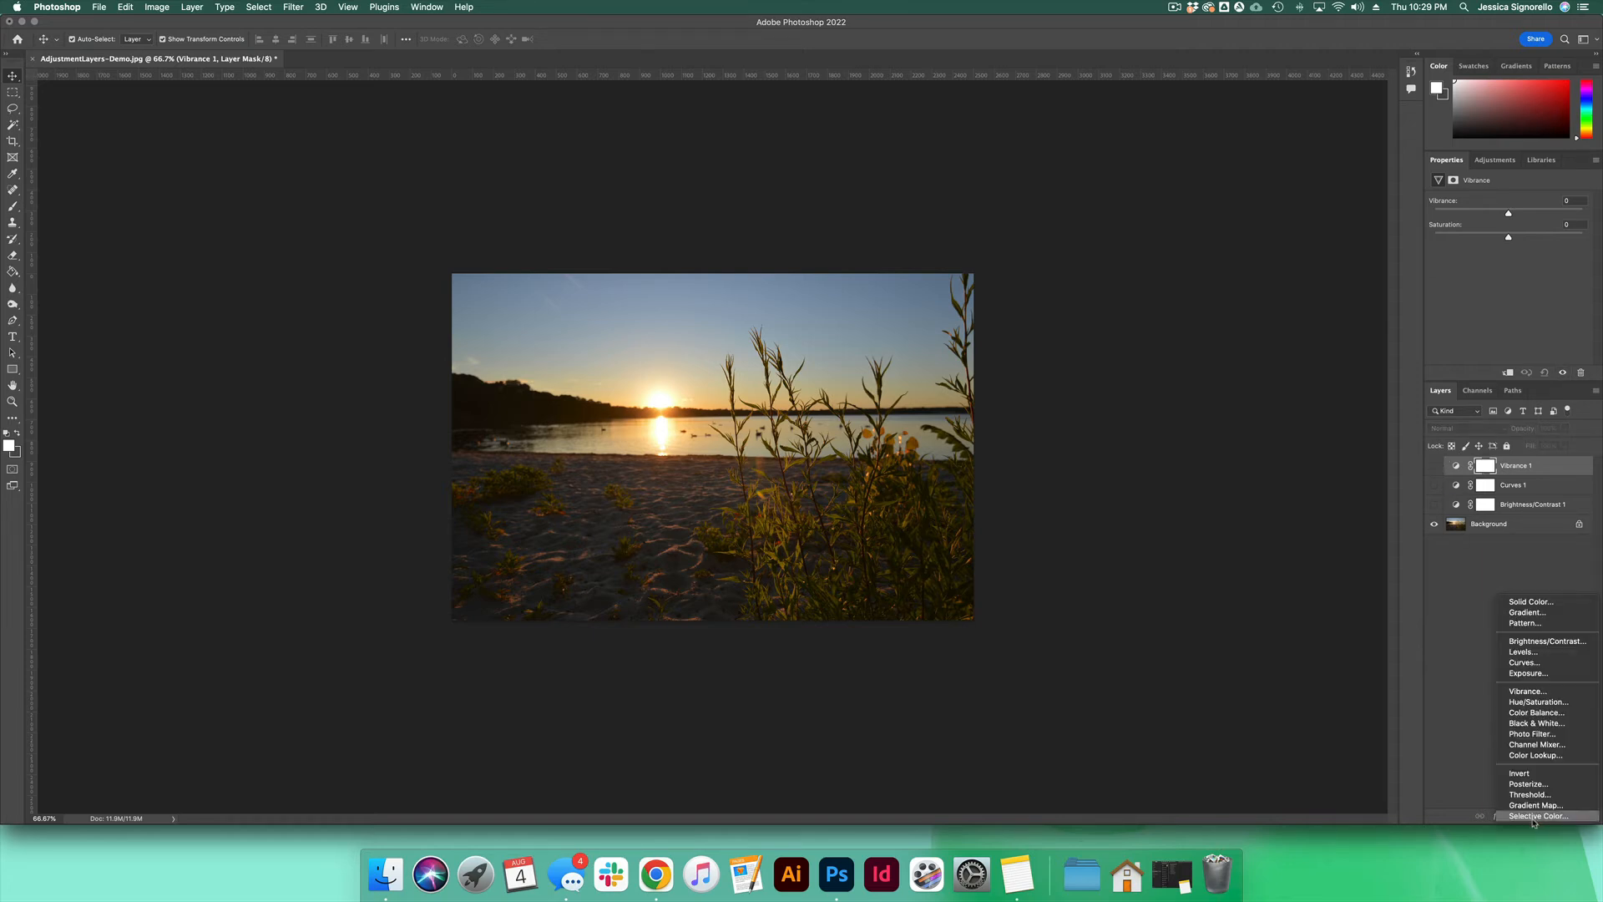
click(1539, 702)
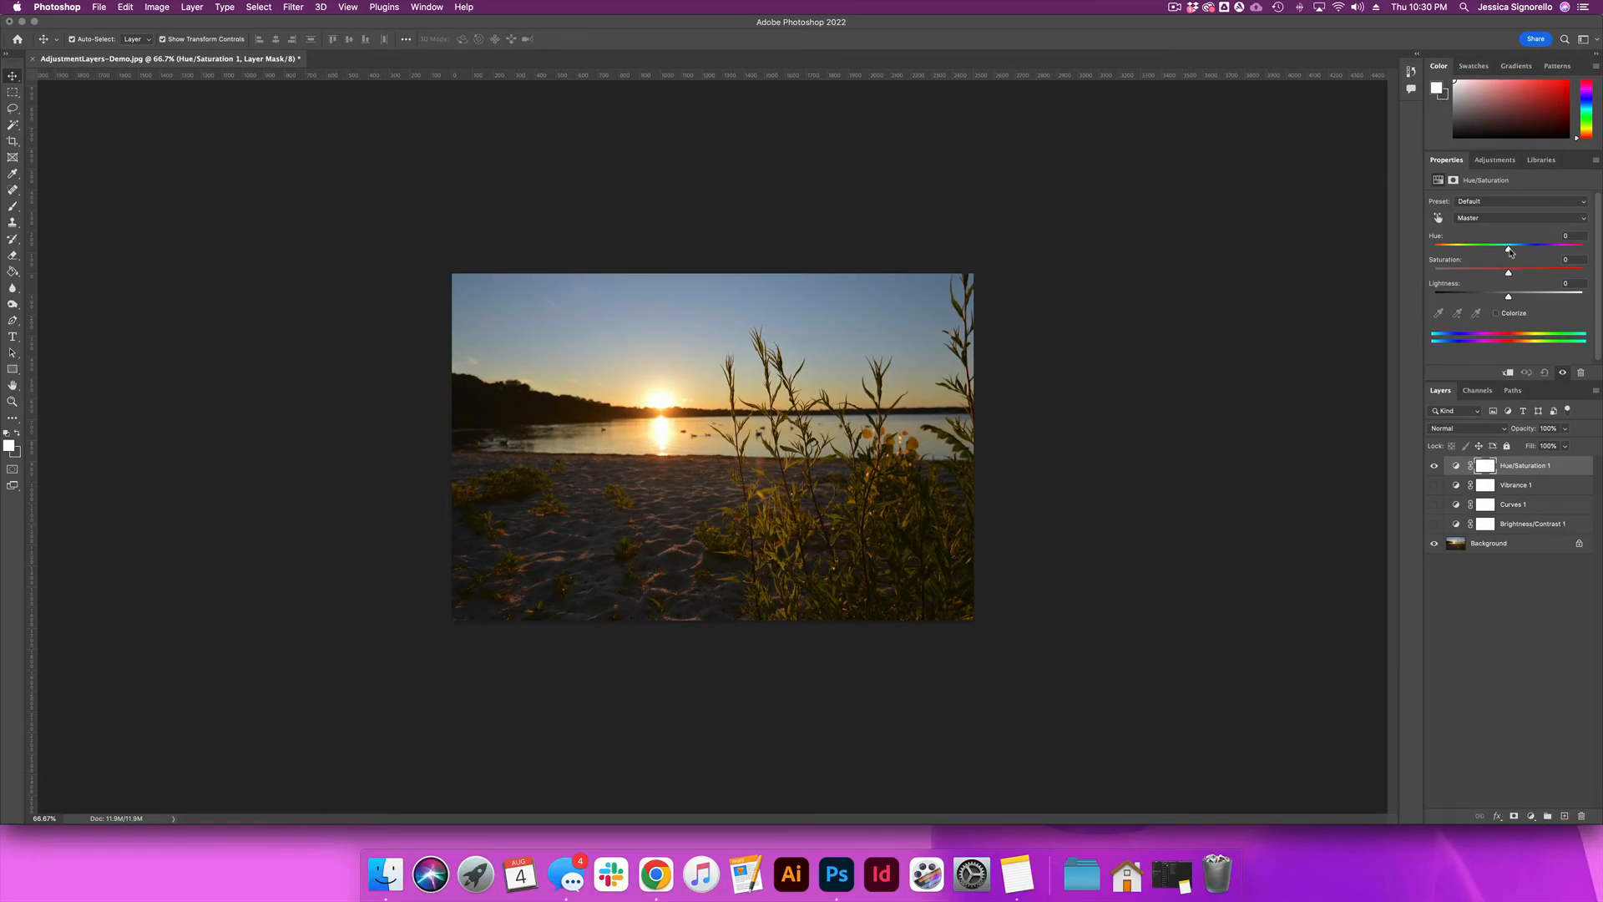
mouse_move(1509, 250)
mouse_down()
mouse_move(1451, 265)
mouse_move(1541, 260)
mouse_move(1456, 276)
mouse_move(1509, 271)
mouse_up()
drag(1509, 277, 1597, 280)
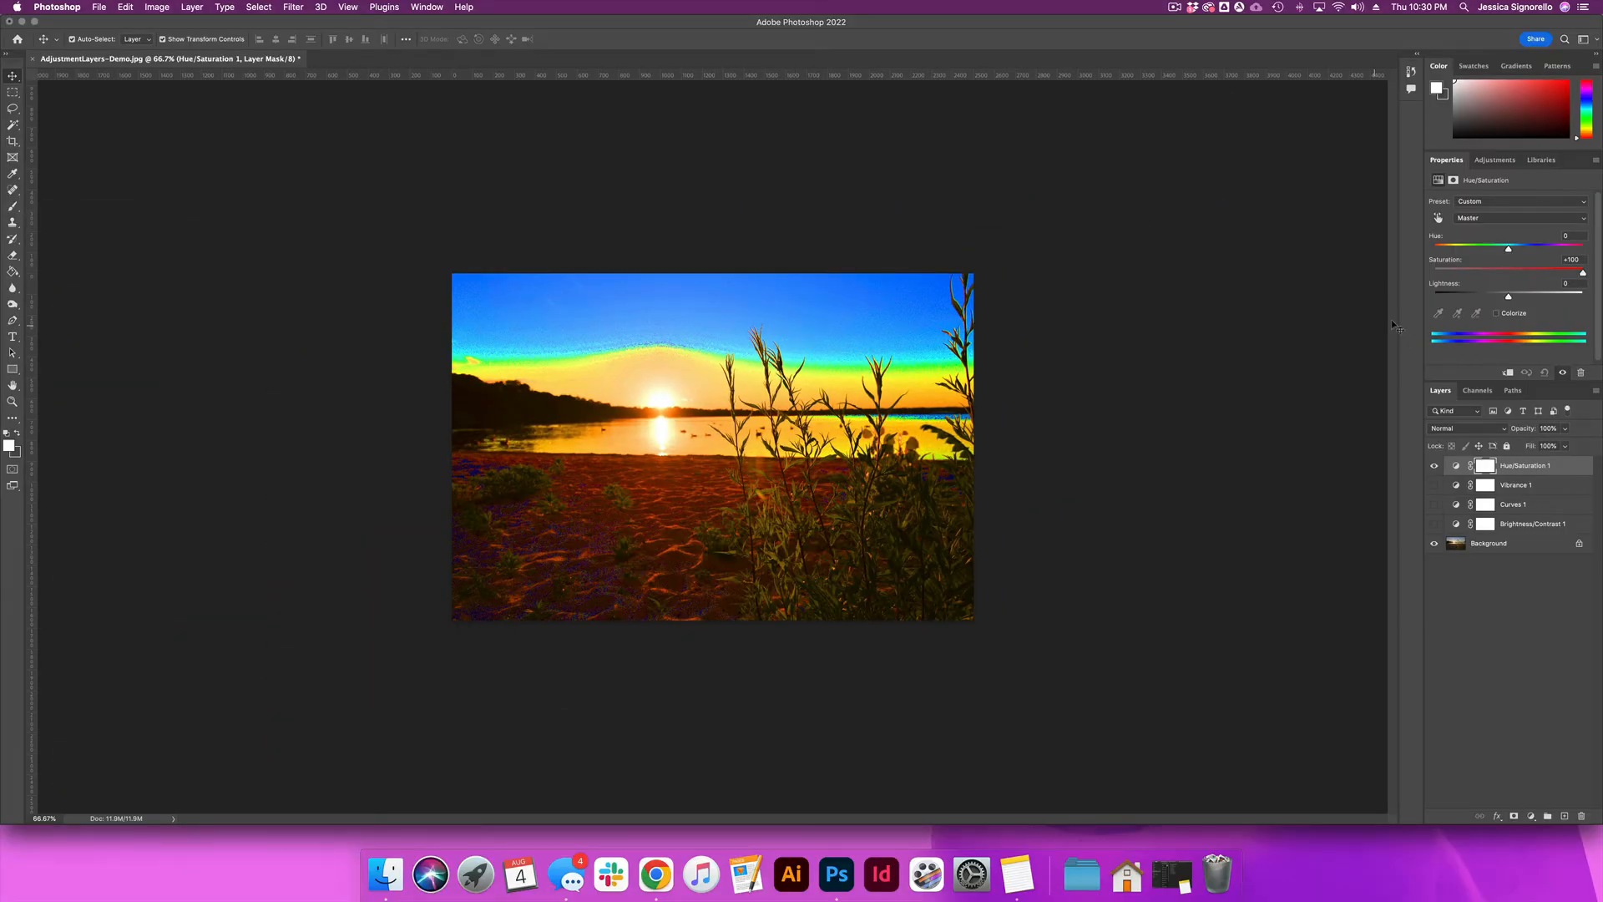
drag(1584, 274, 1520, 274)
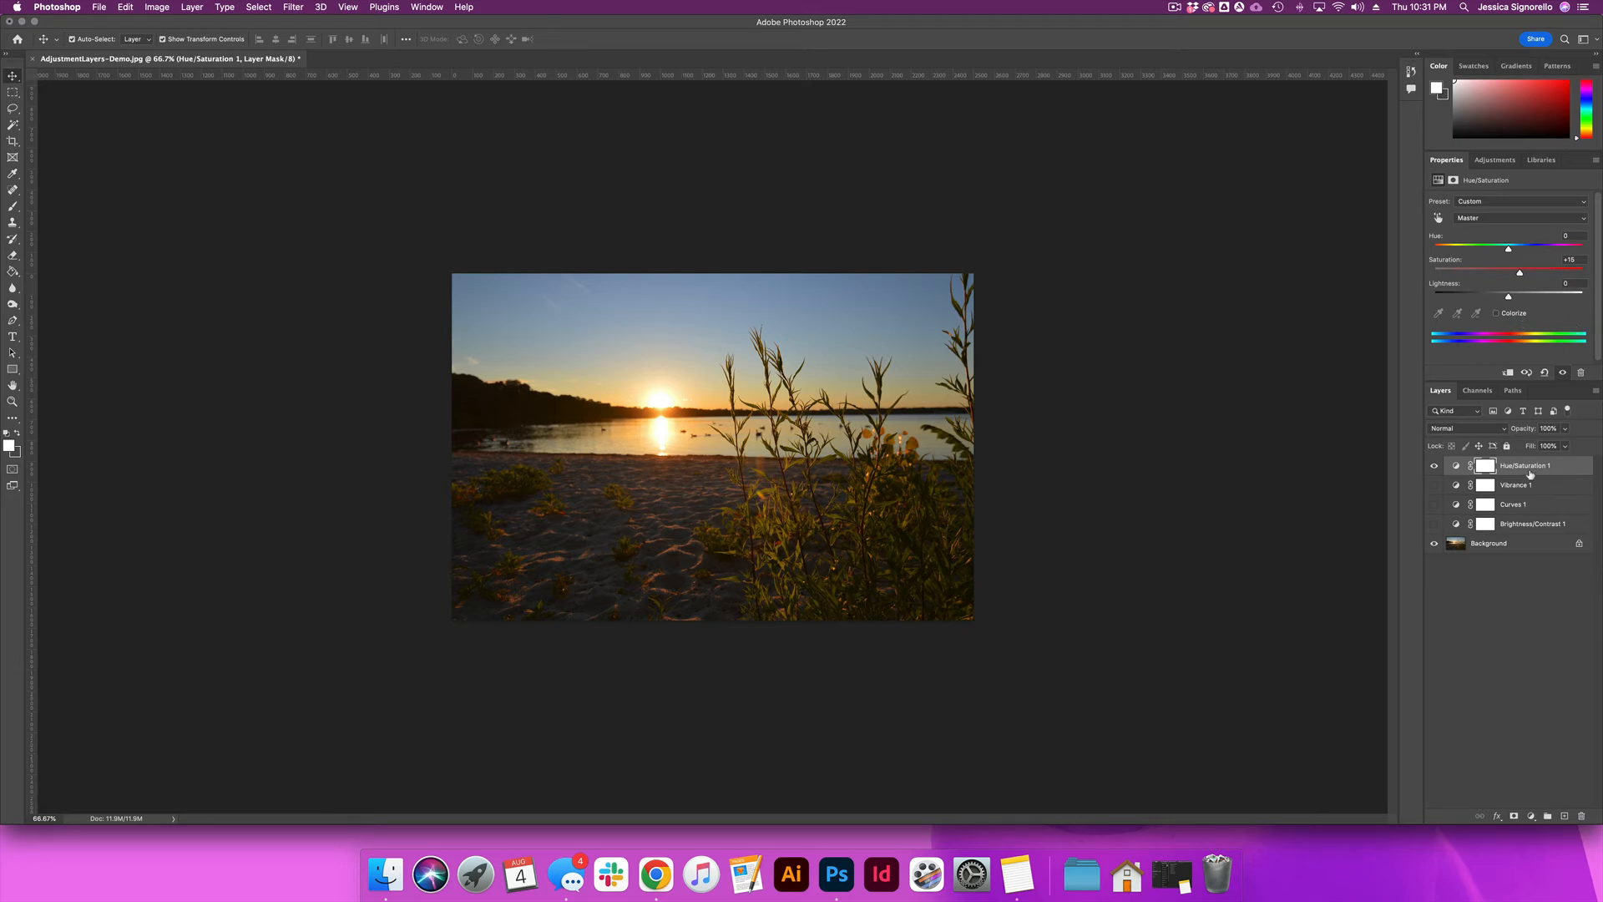
Step: Colorize the photo through the Hue/Saturation layer with a hue of about 316 and saturation 0, and hide the layer
click(1496, 315)
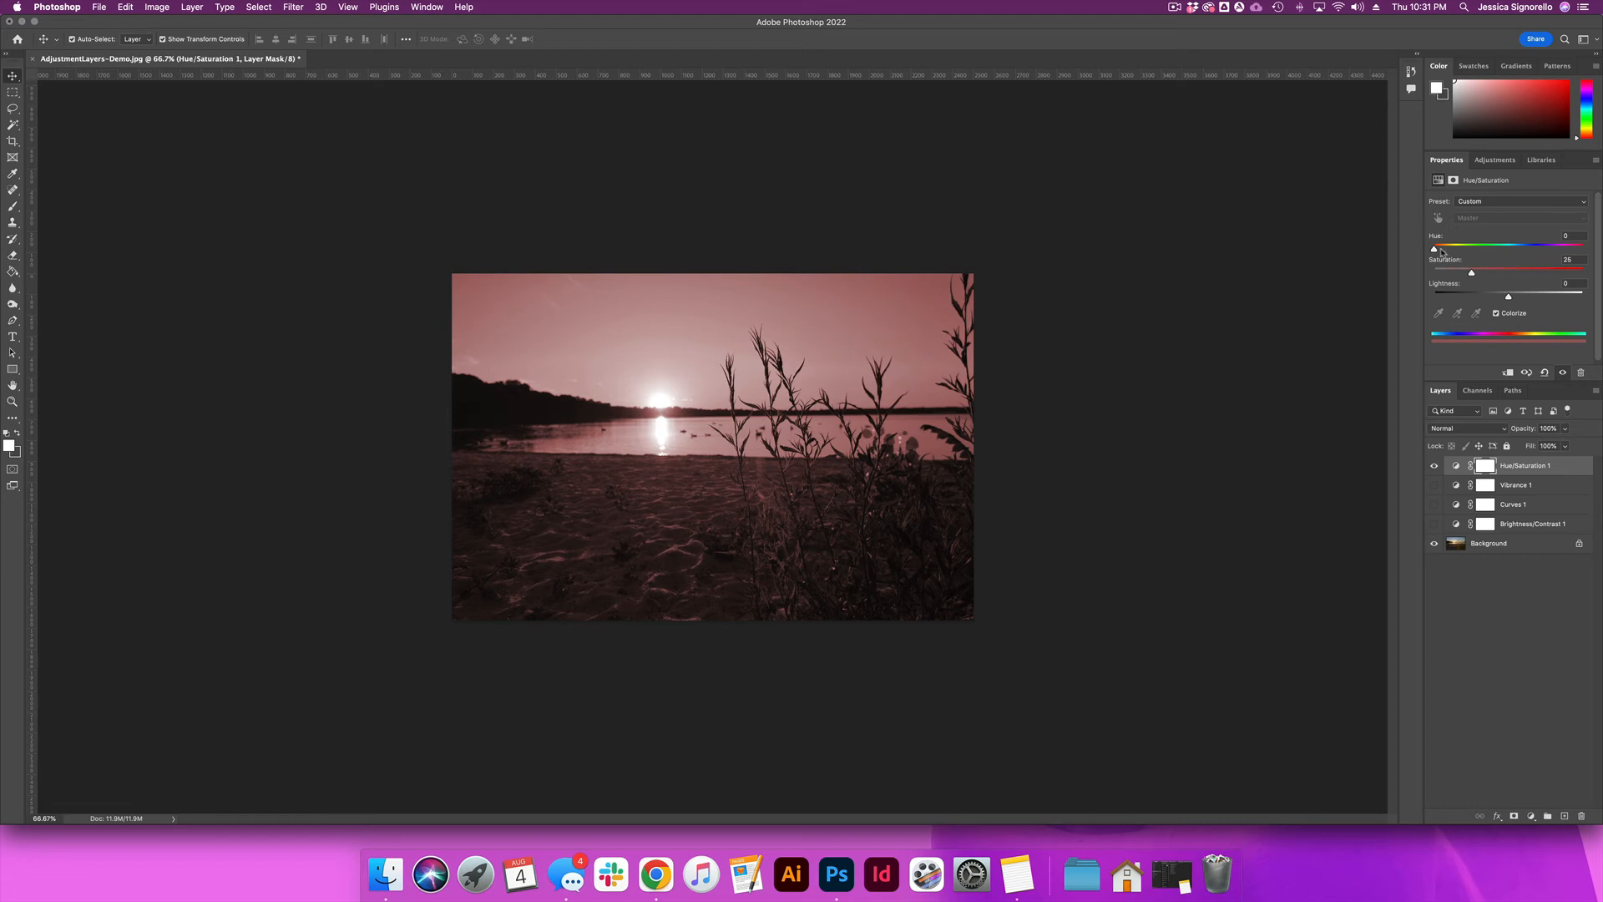
drag(1435, 251, 1518, 251)
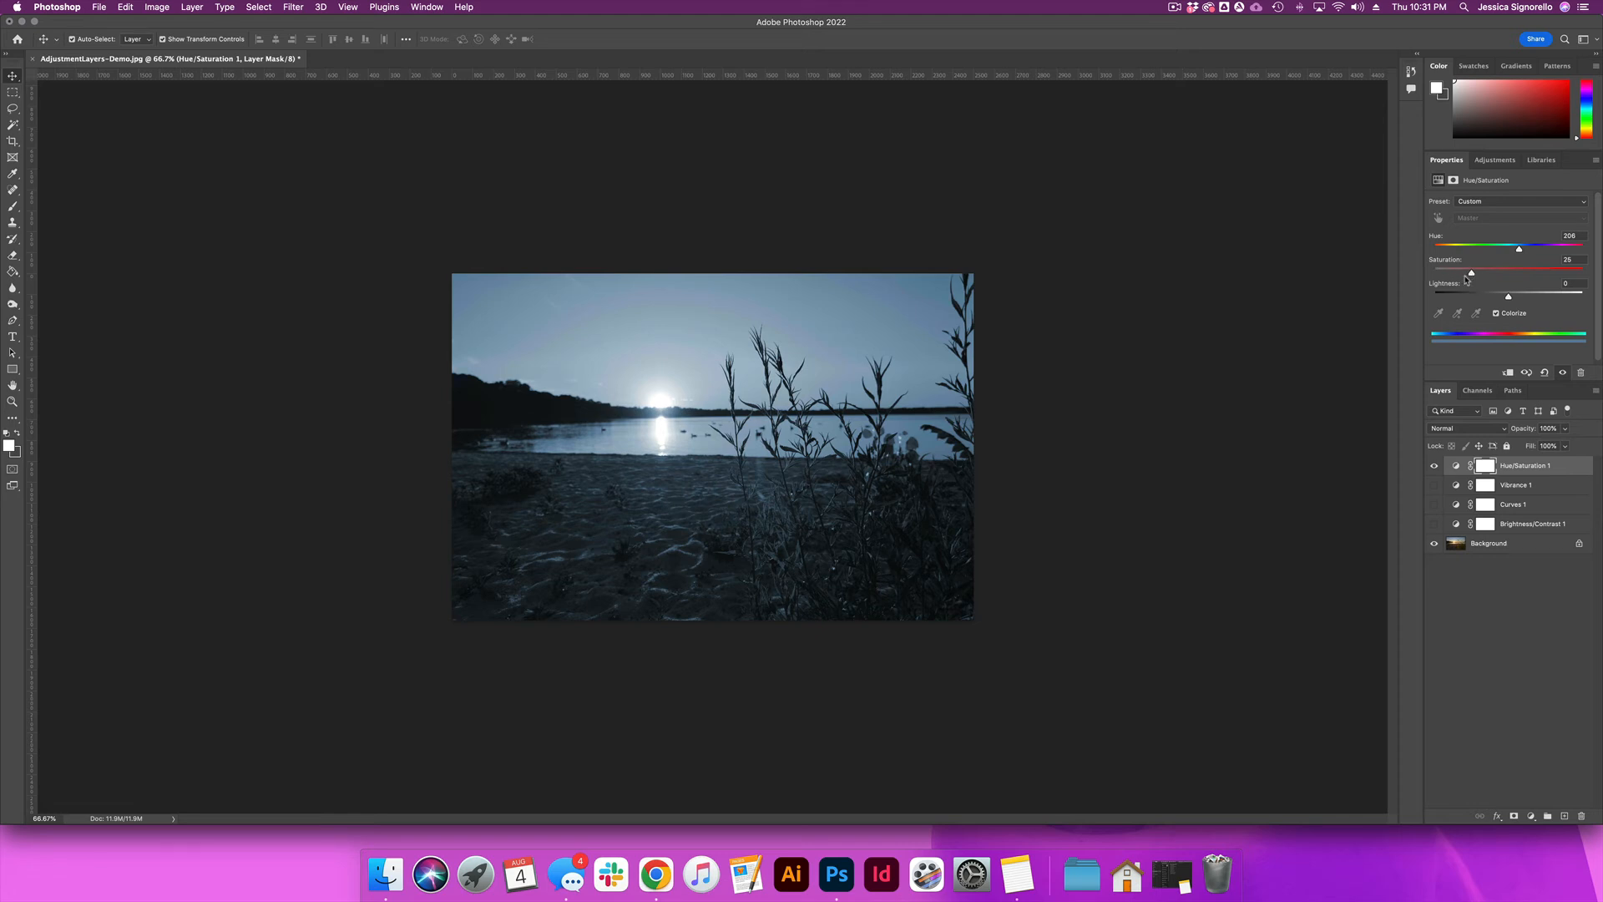
drag(1474, 278, 1566, 248)
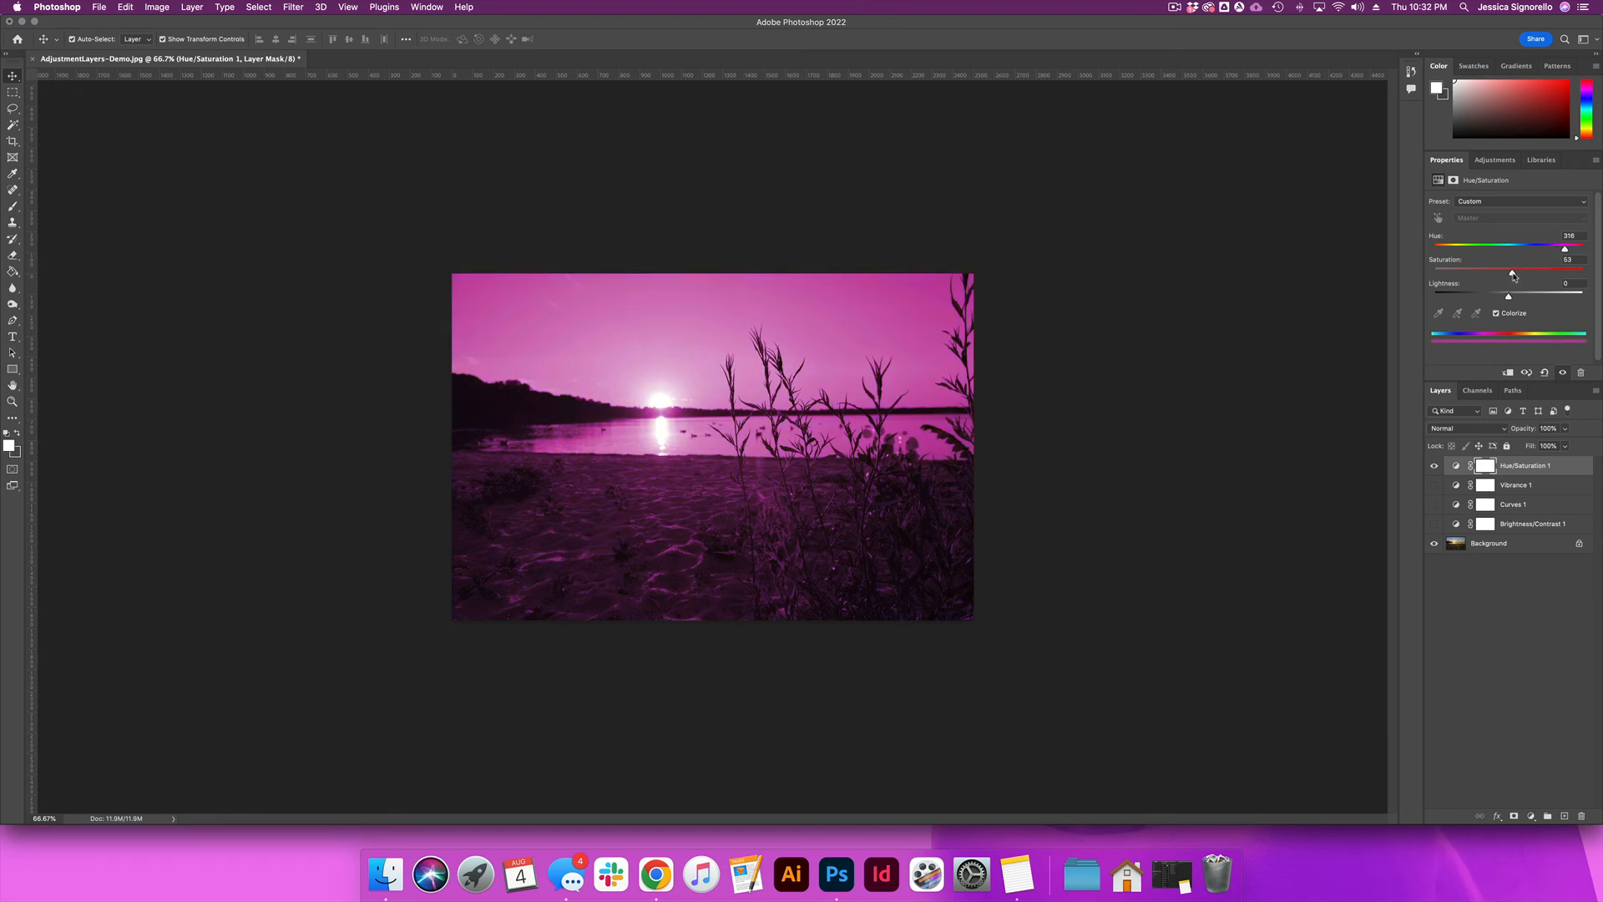
drag(1512, 275, 1409, 285)
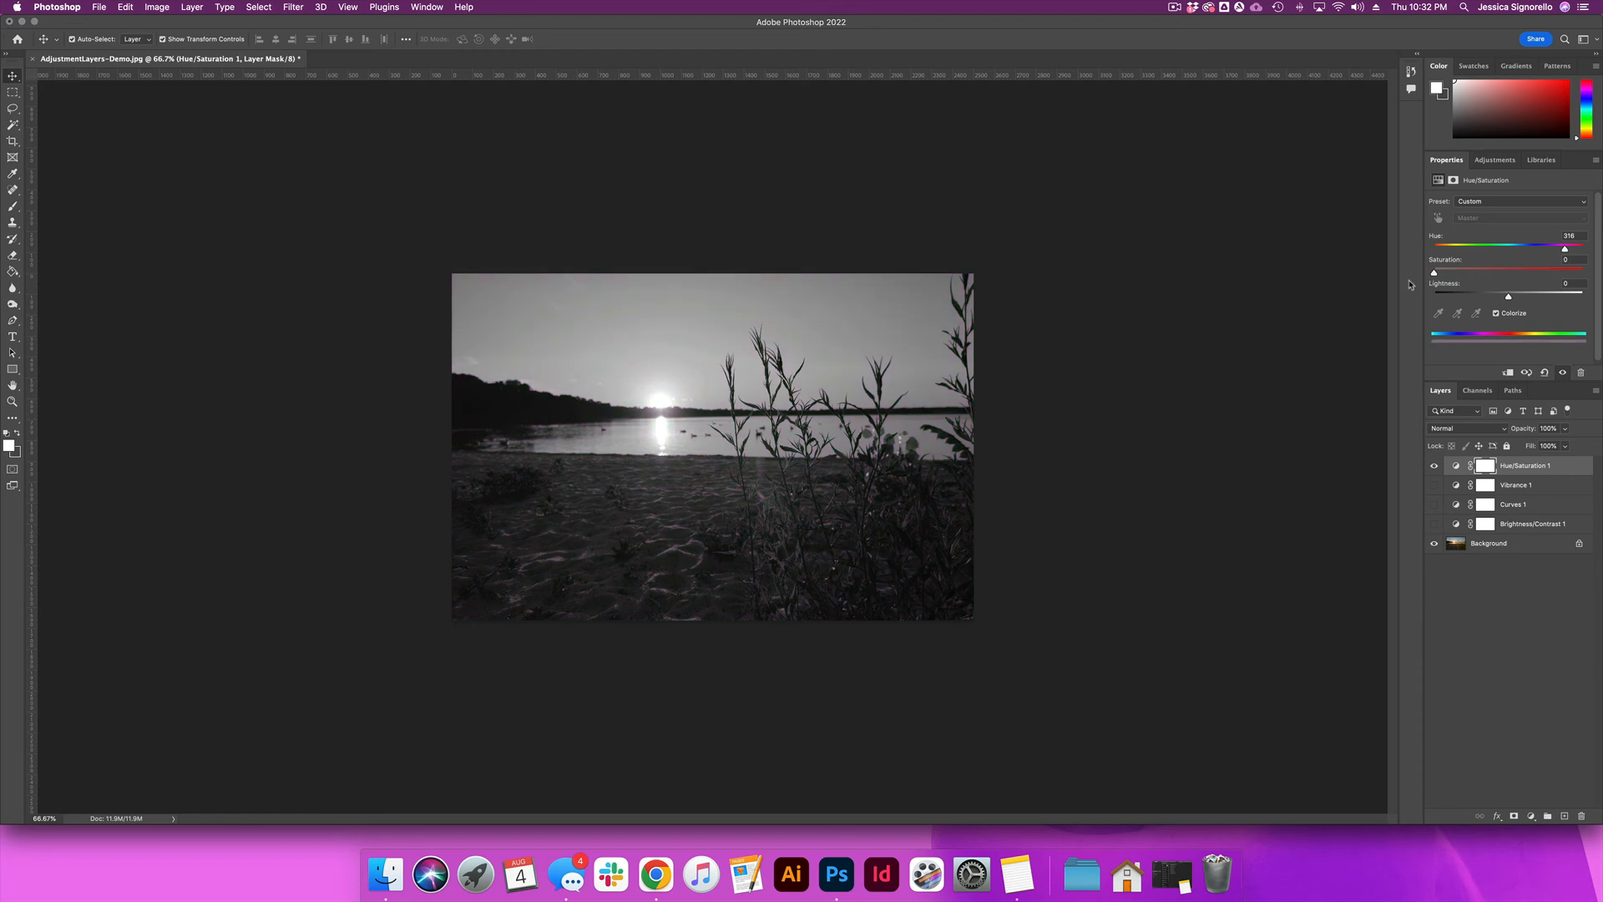
click(1434, 465)
Step: Add an Invert adjustment layer to turn the photo into a negative, and hide the layer
click(1531, 818)
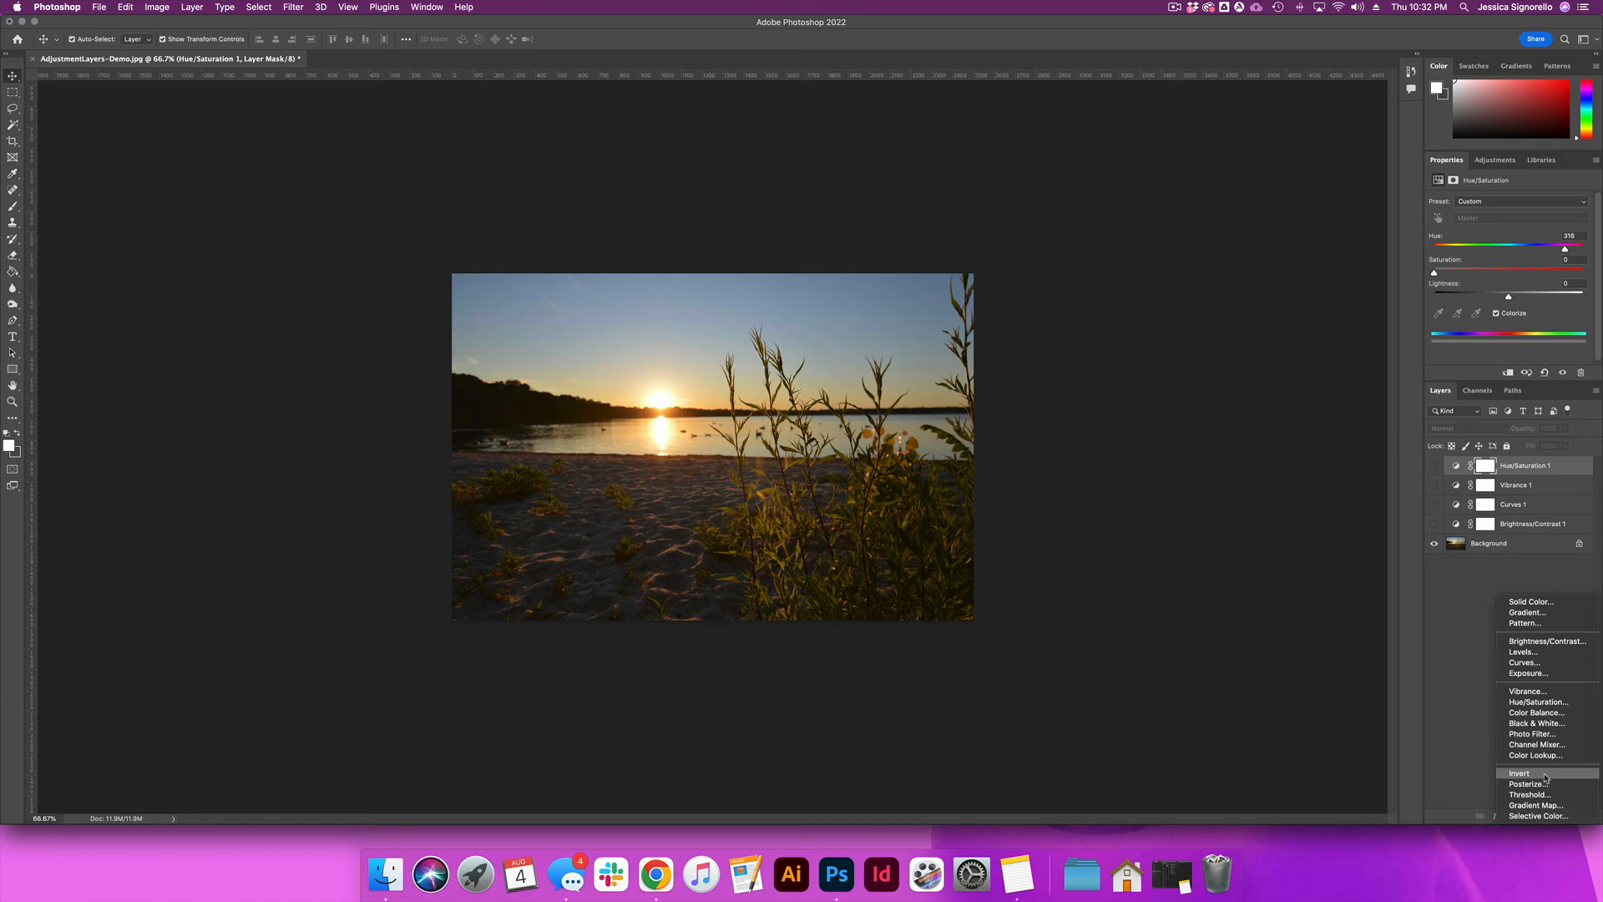
click(1545, 777)
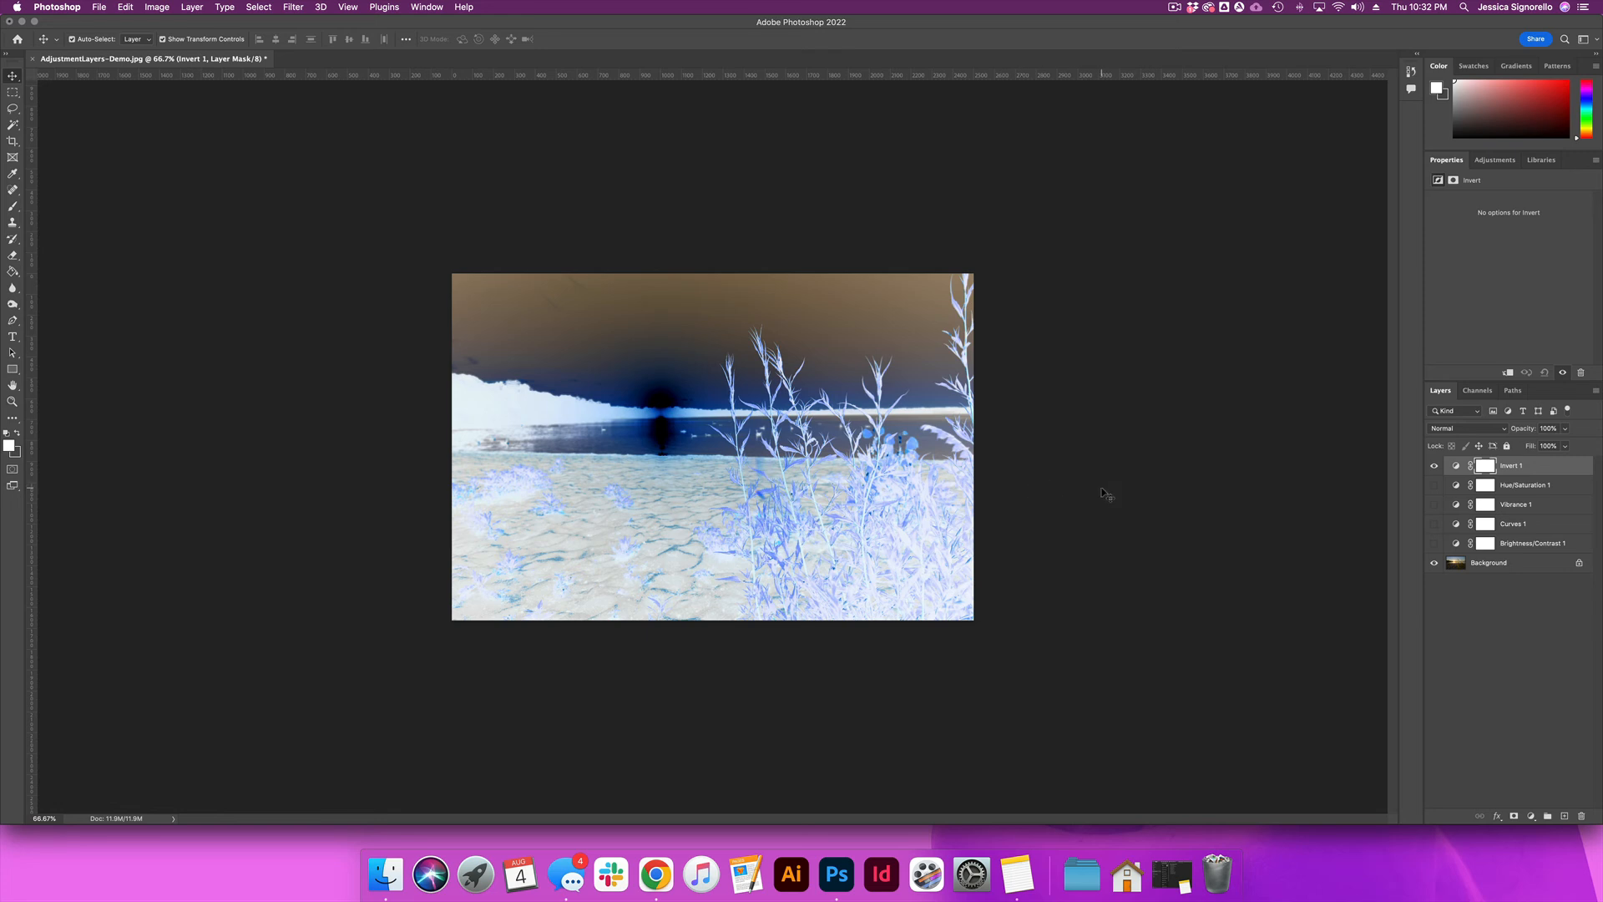
click(1435, 467)
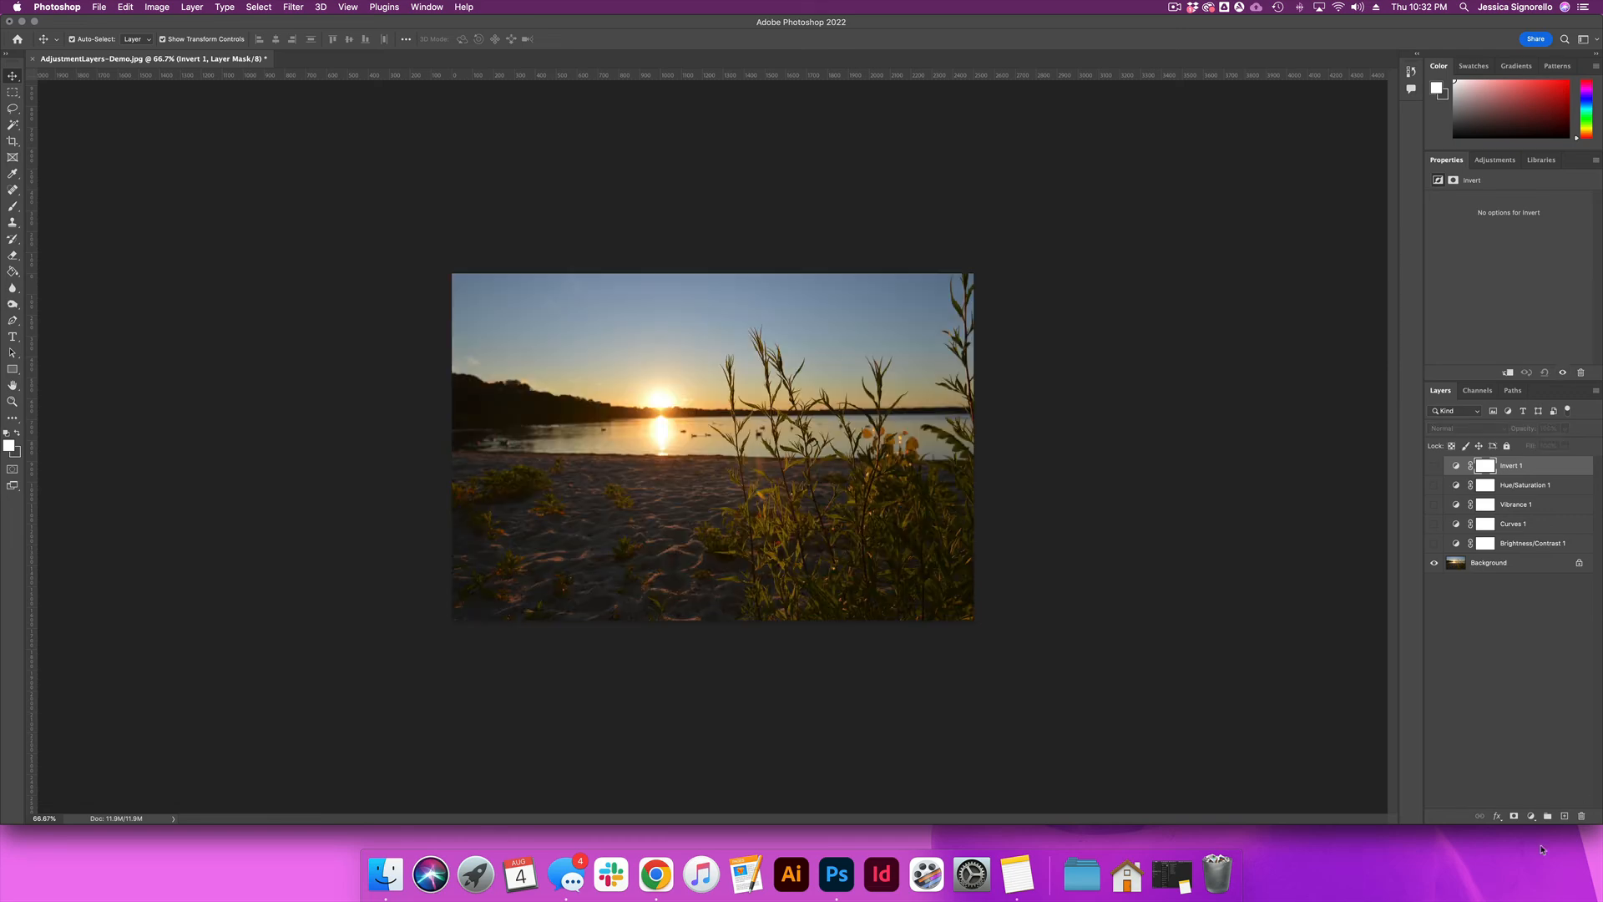
Step: Add a Posterize adjustment layer, reduce it to 2 levels, and hide the layer
click(1531, 816)
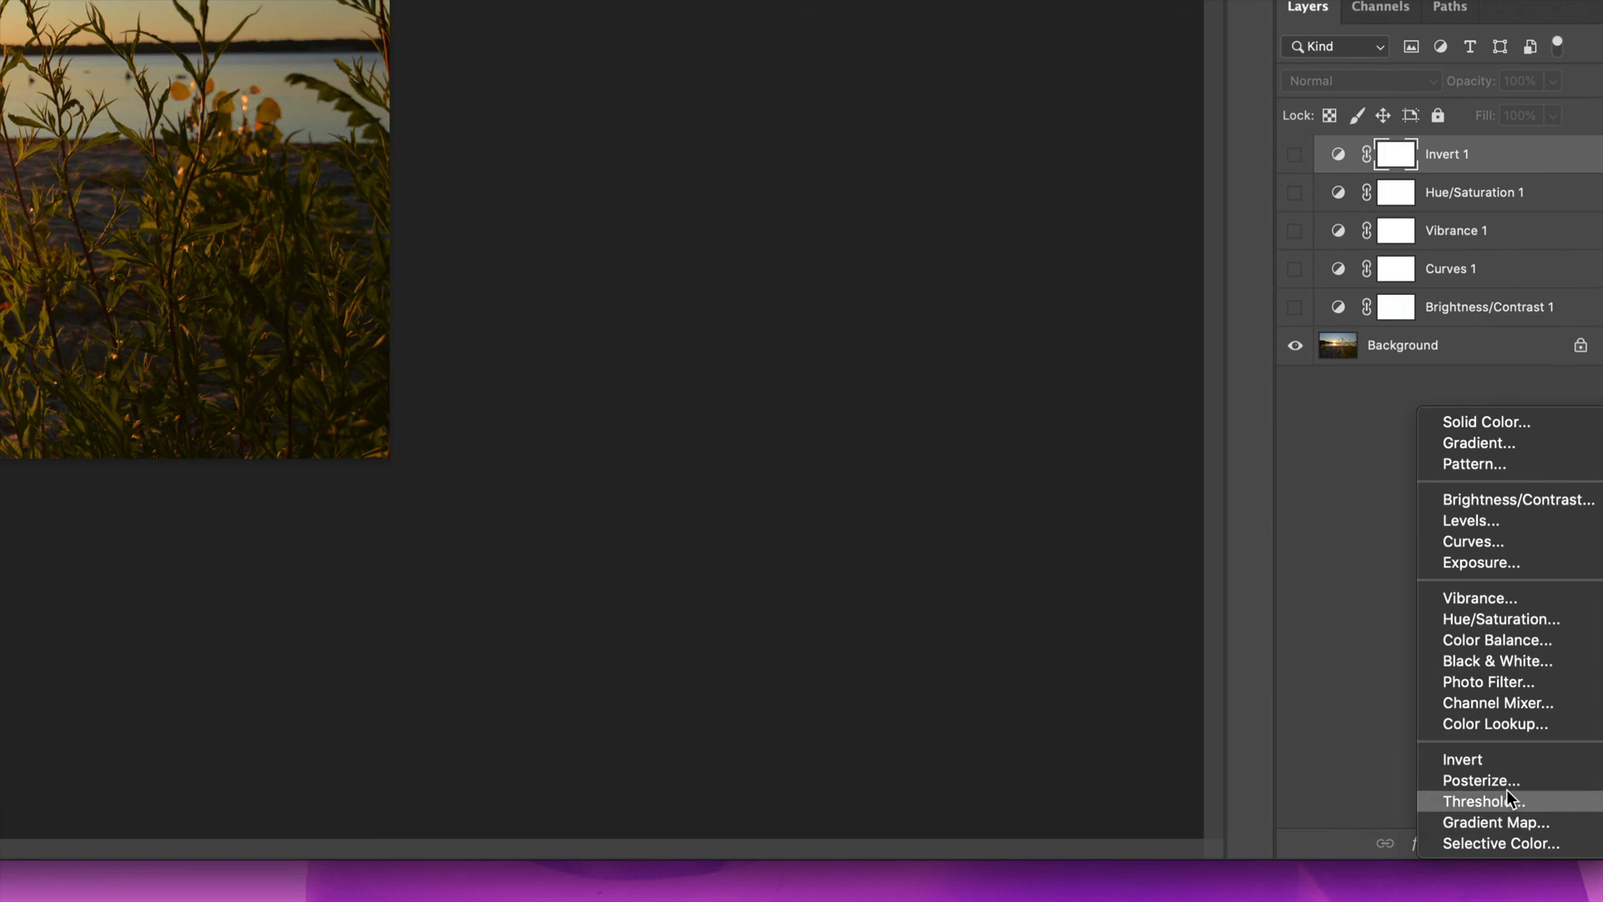
click(1511, 785)
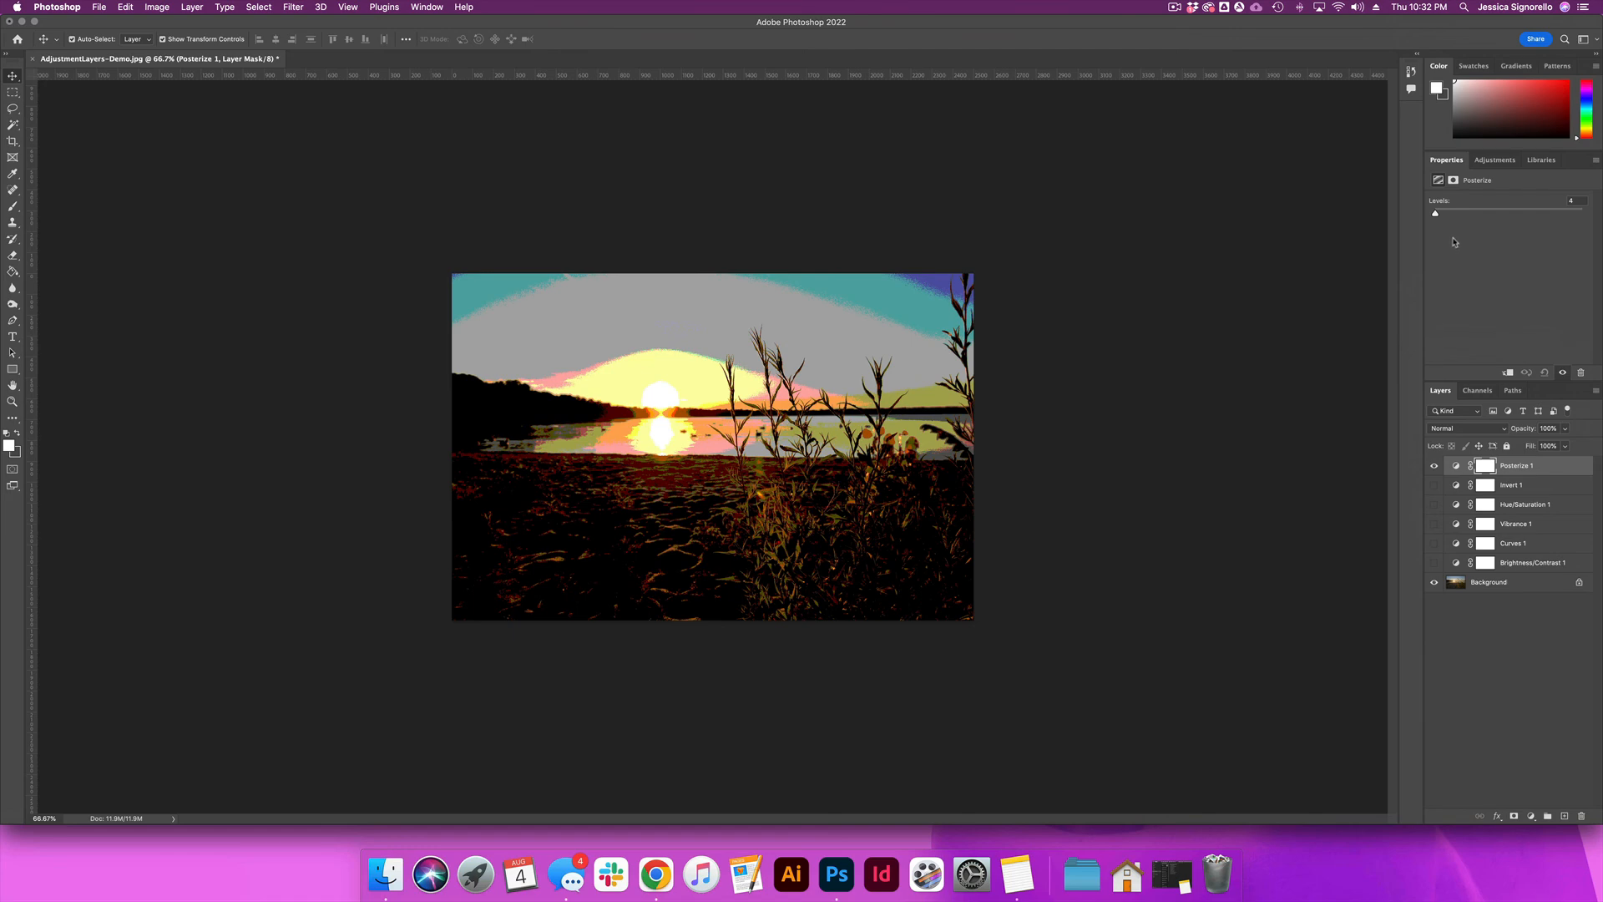
drag(1440, 214, 1437, 224)
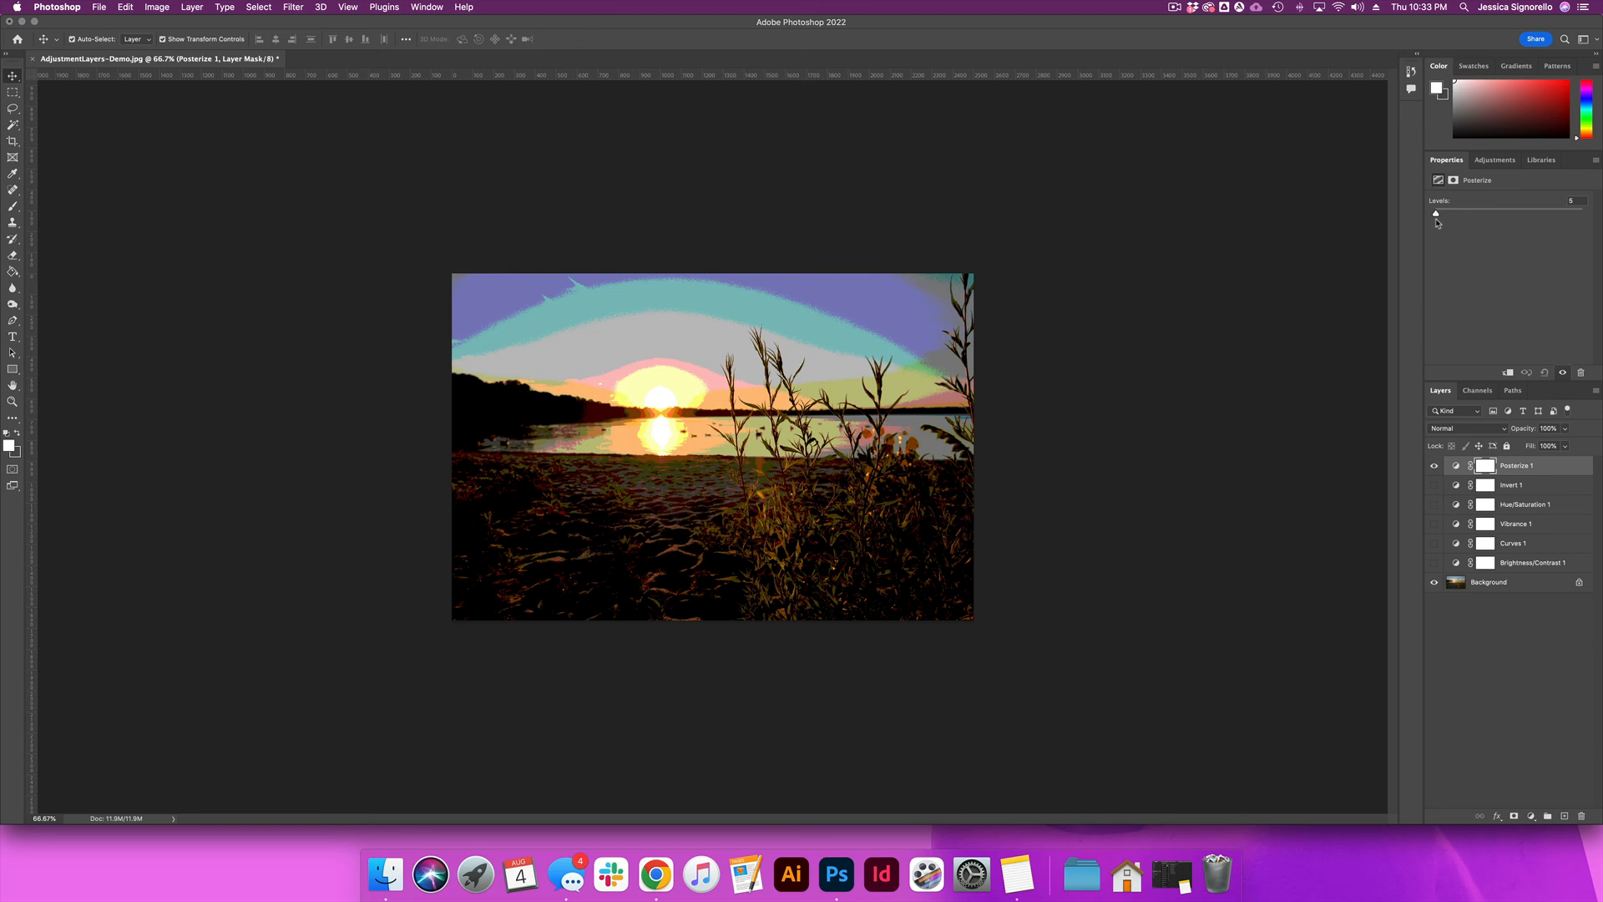
mouse_move(1437, 223)
mouse_down()
mouse_move(1462, 219)
mouse_move(1430, 232)
mouse_up()
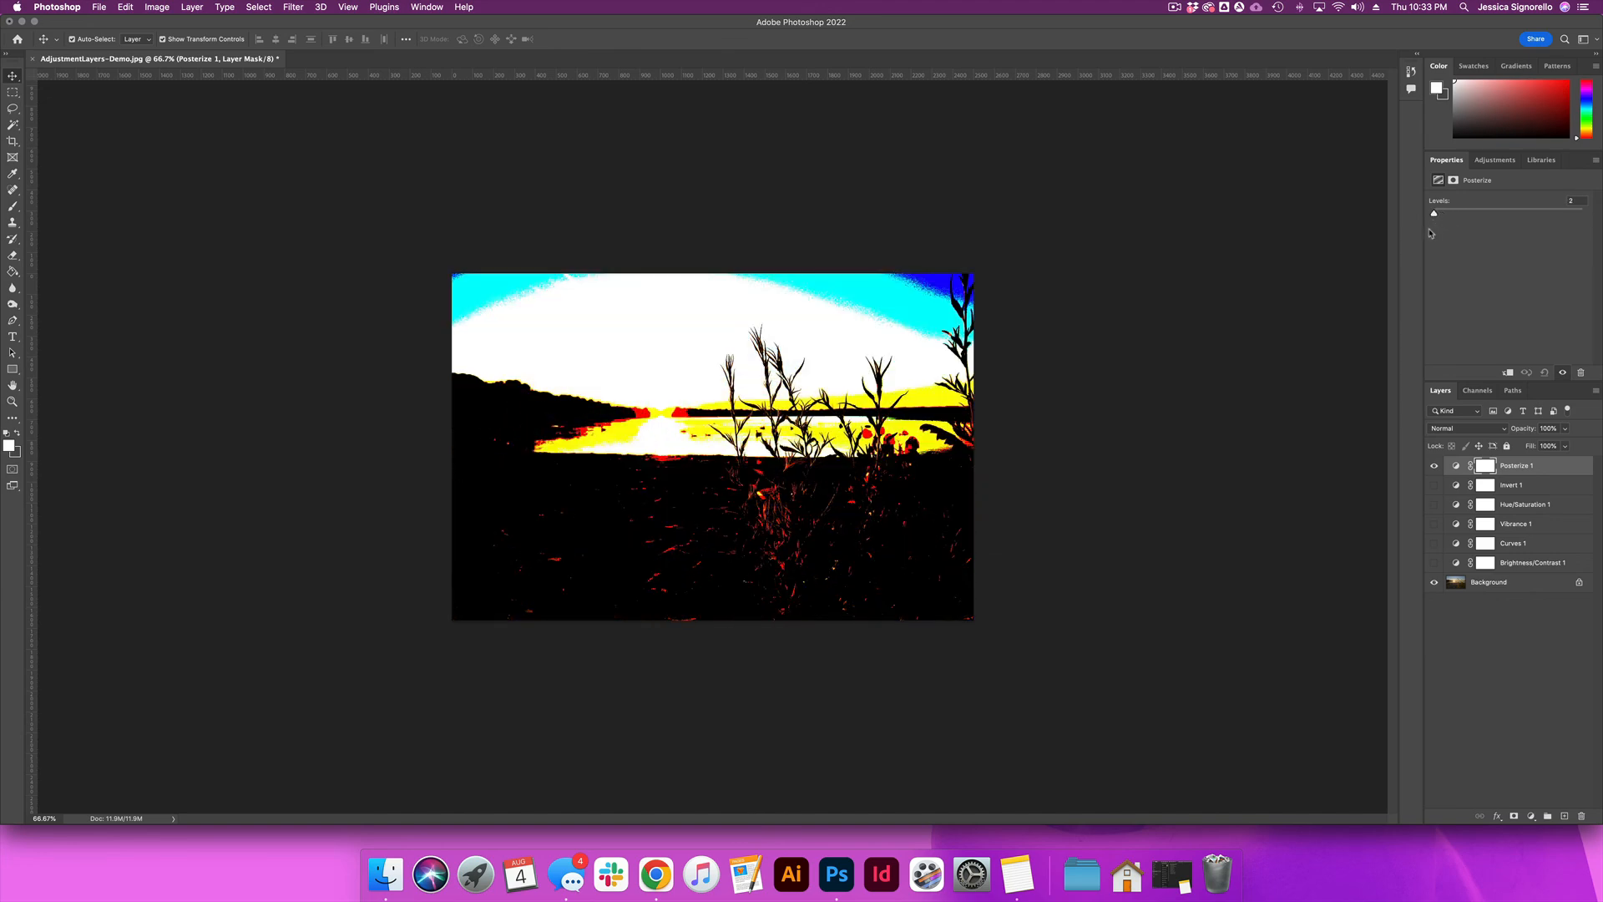
click(1434, 467)
Step: Add a Threshold adjustment layer with a threshold level of 61, and hide the layer
click(1531, 816)
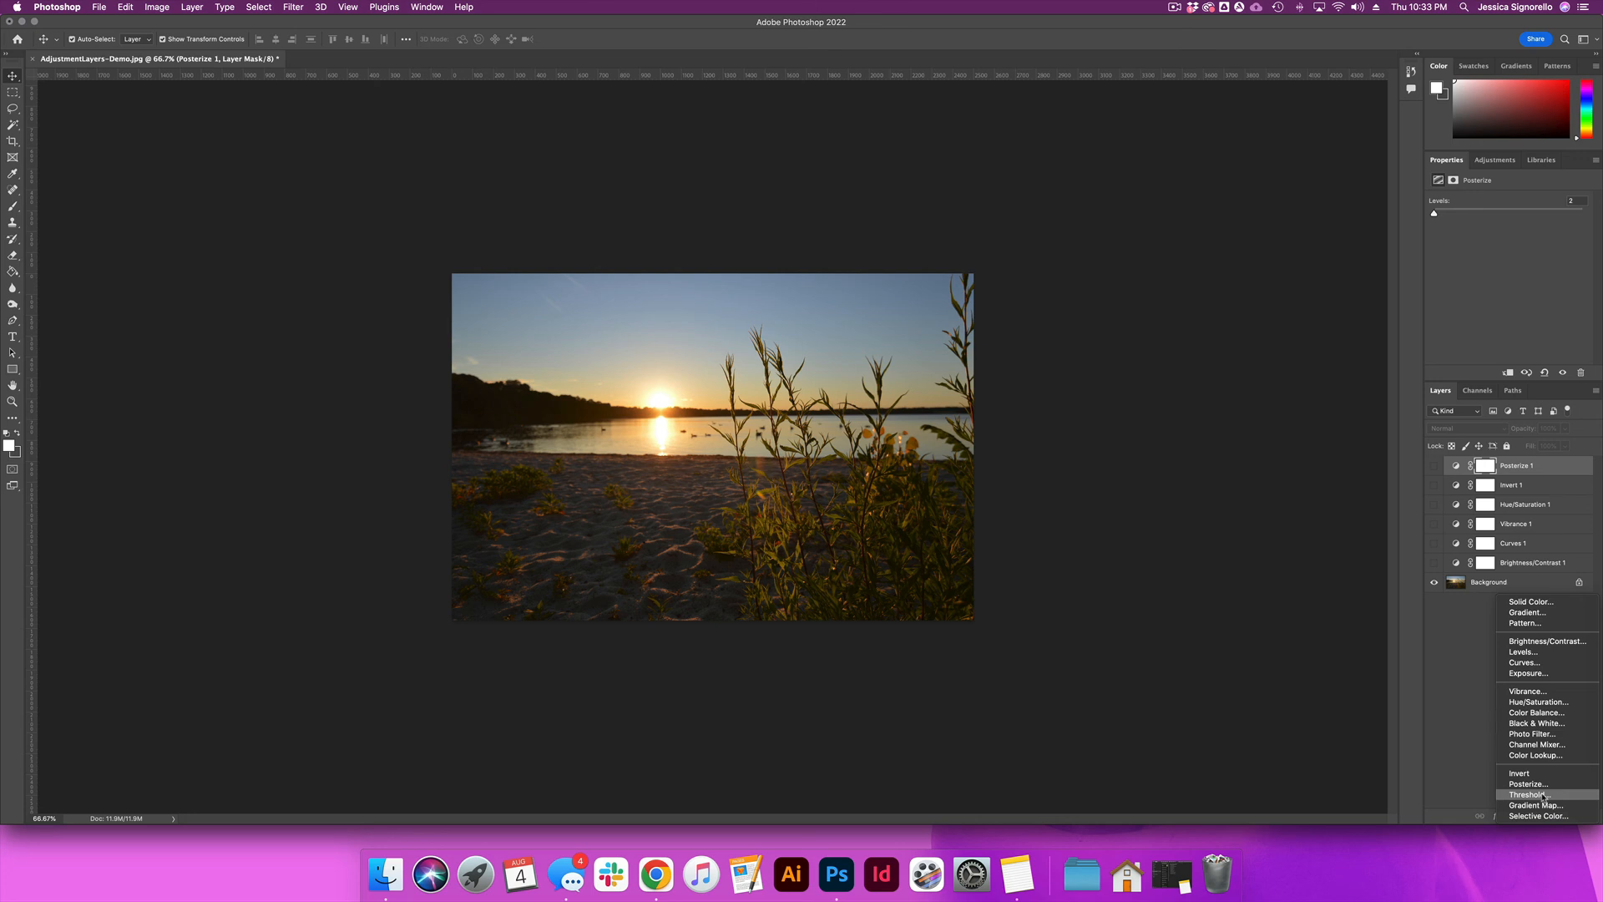
click(1543, 796)
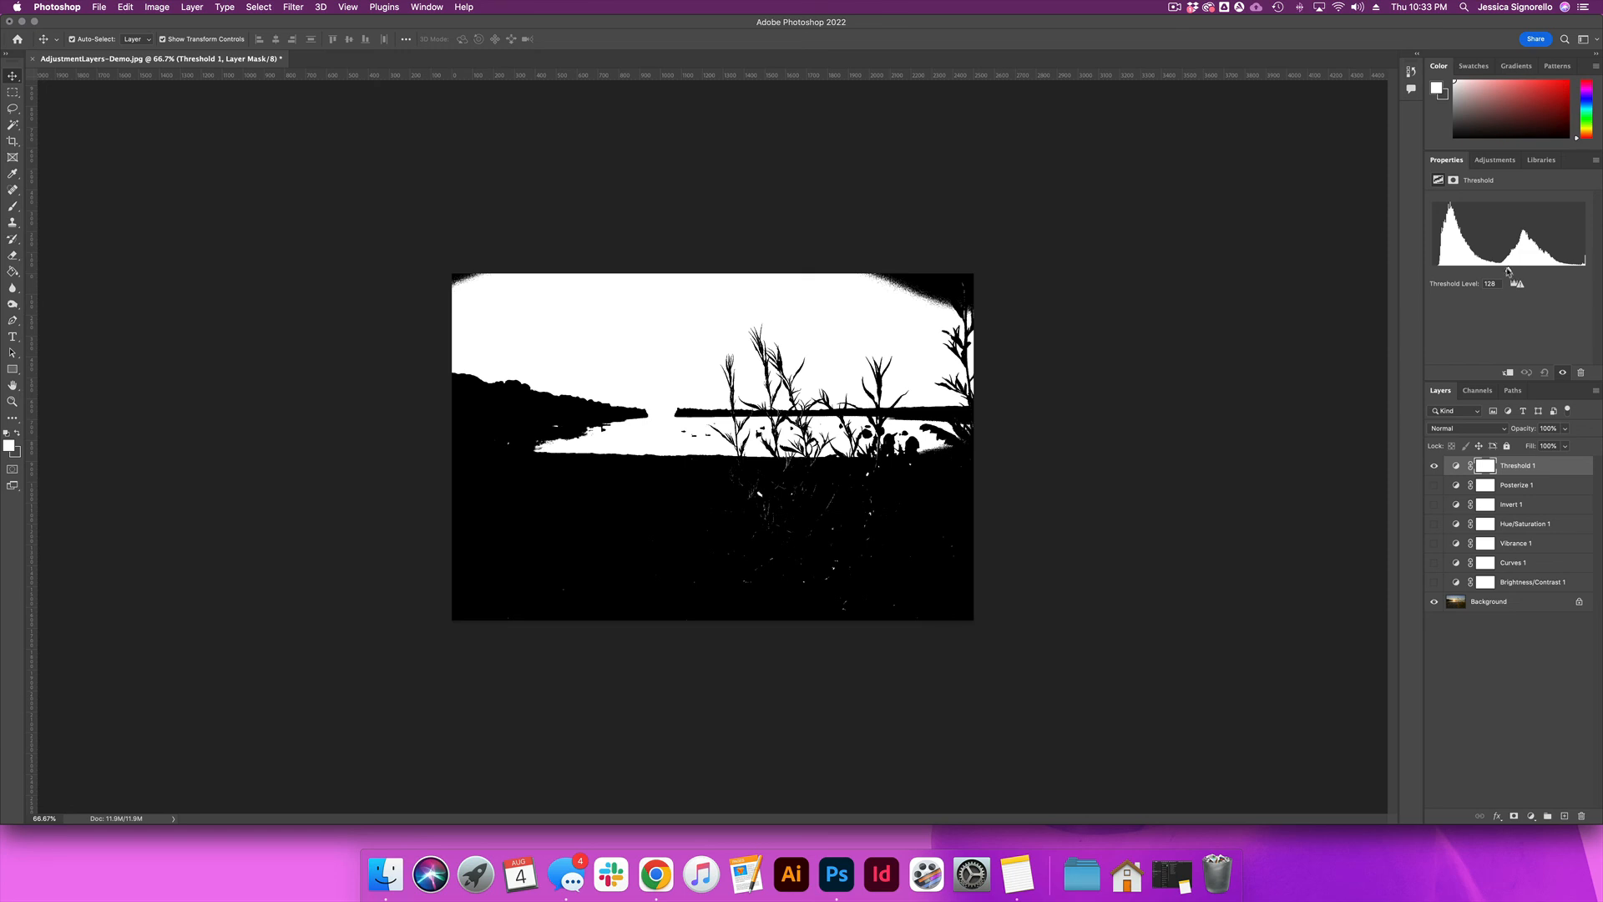
drag(1508, 271, 1469, 280)
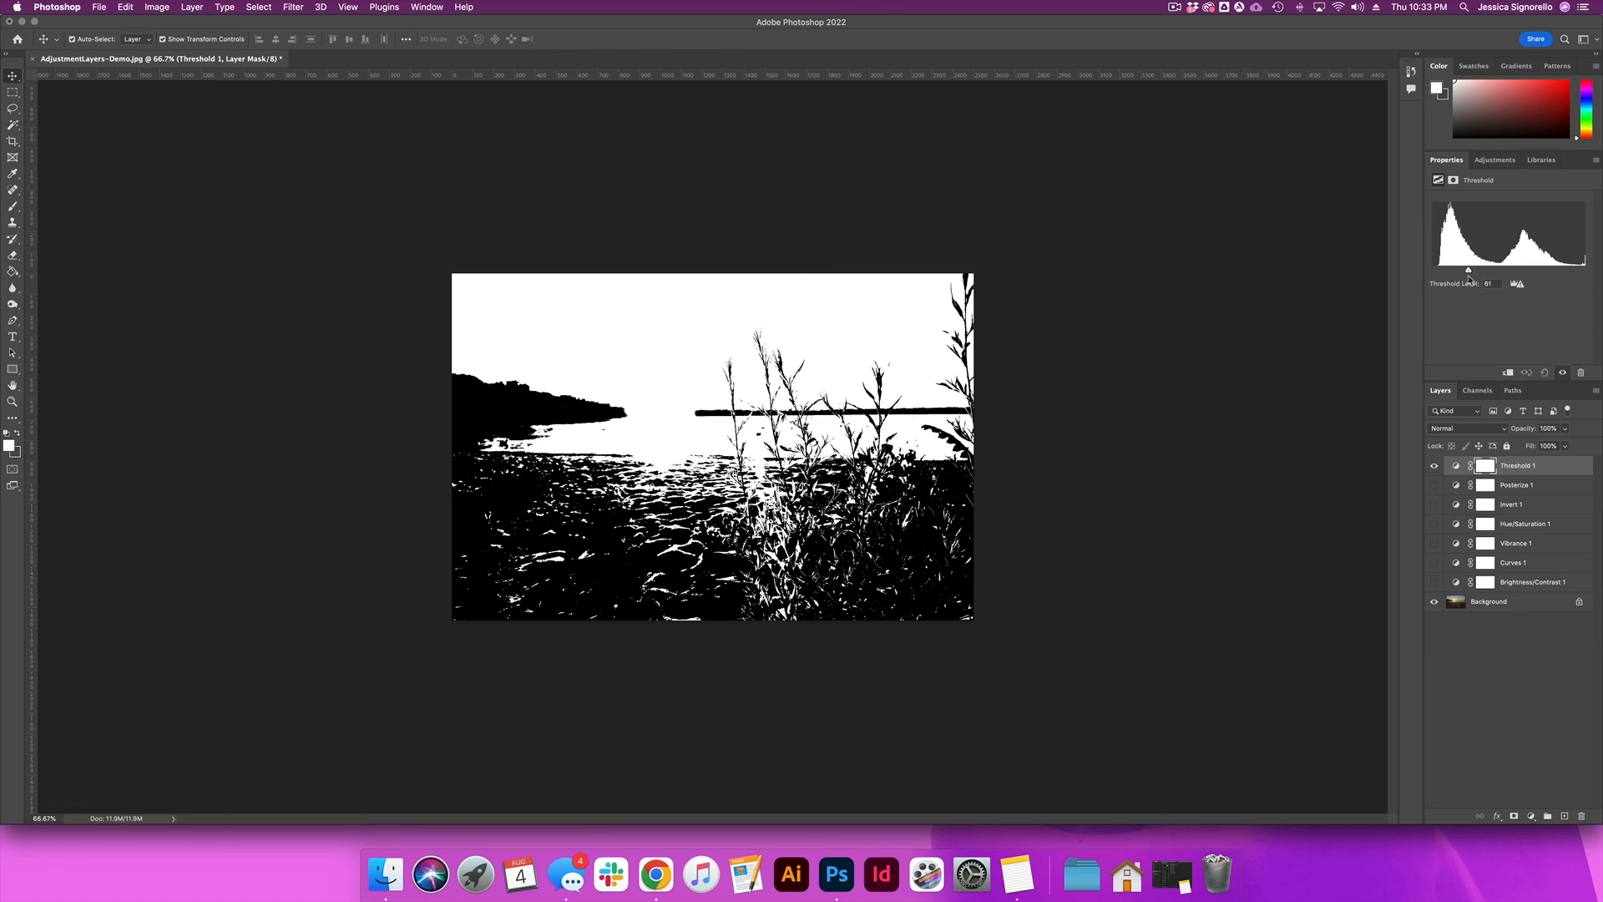
click(1435, 466)
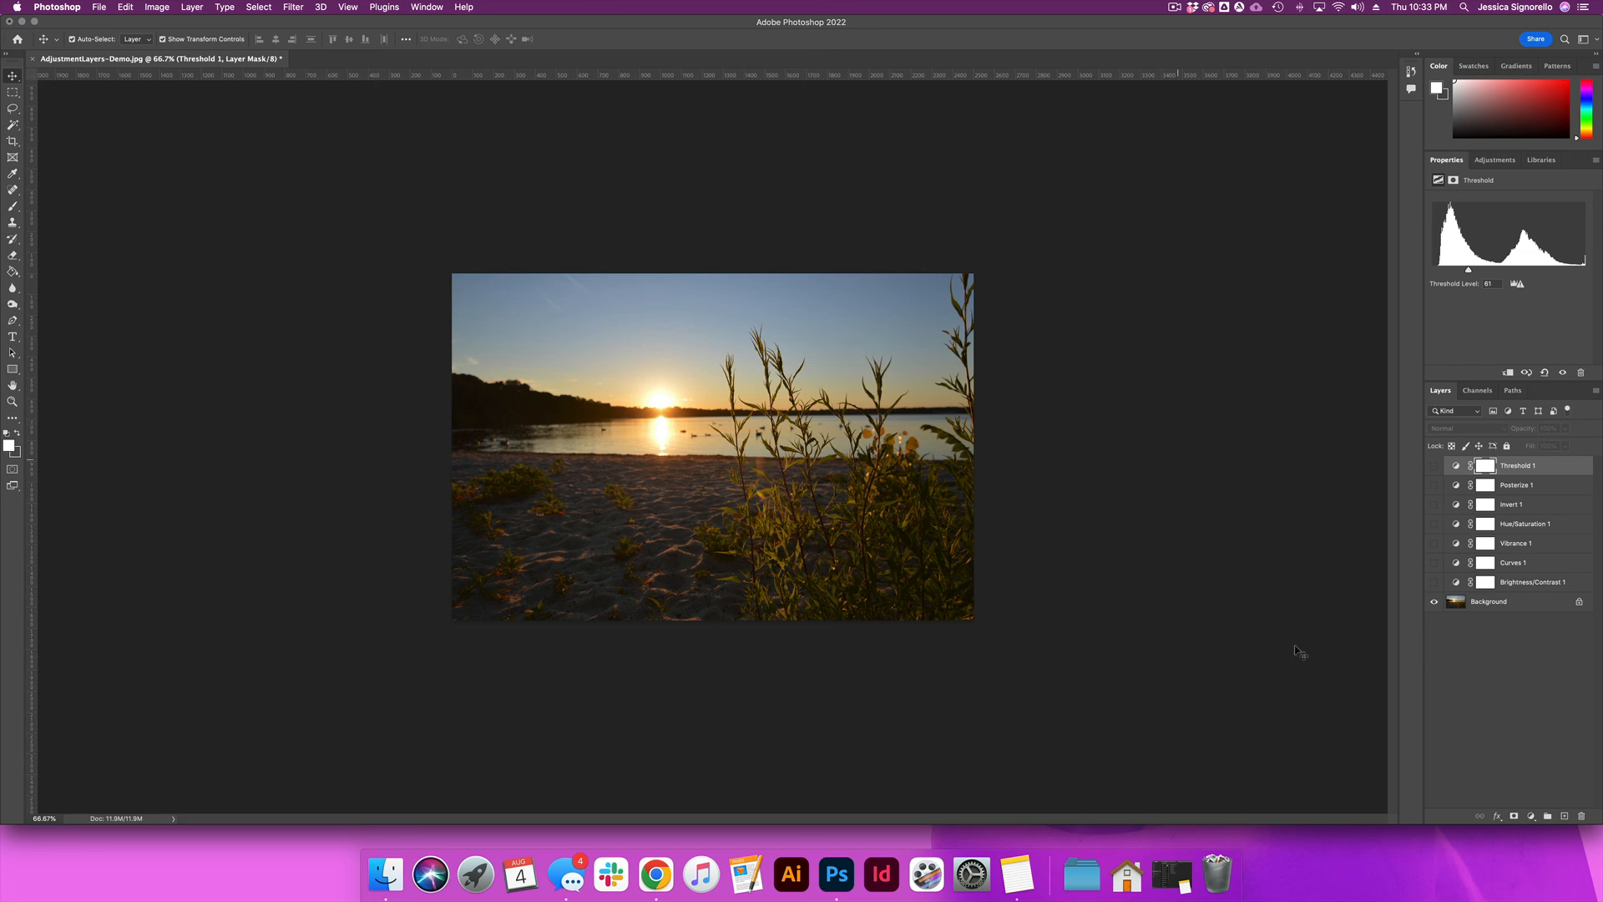
Step: Bring up the available types for a new fill or adjustment layer
click(1530, 815)
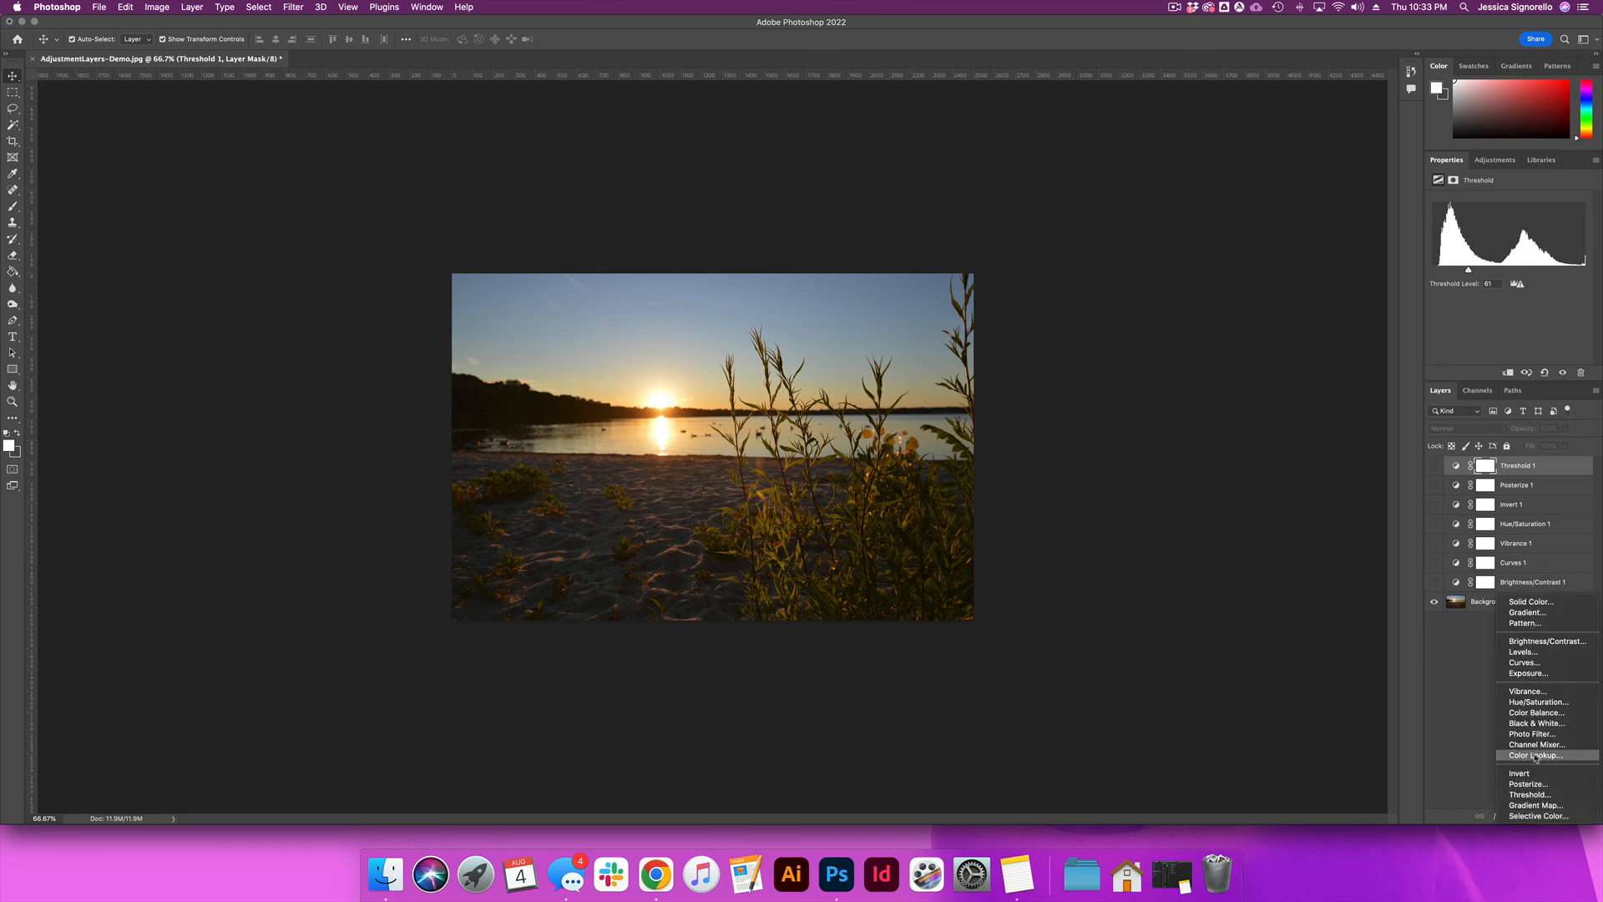